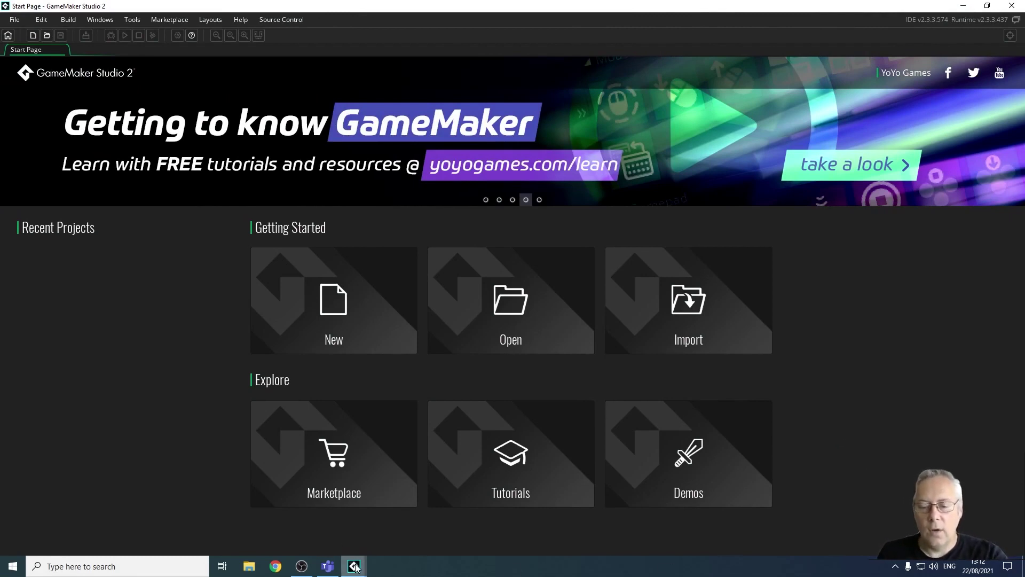
Switch to the Maze Game Simplified window and run it to the 'YO! WHERE'S MY HAT???' screen
mouse_move(355, 567)
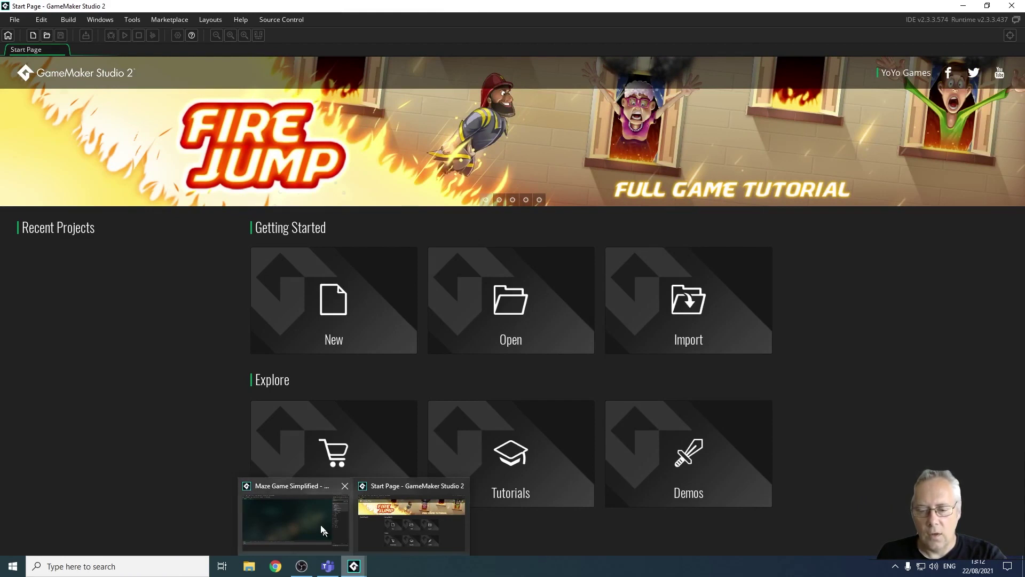
left_click(308, 516)
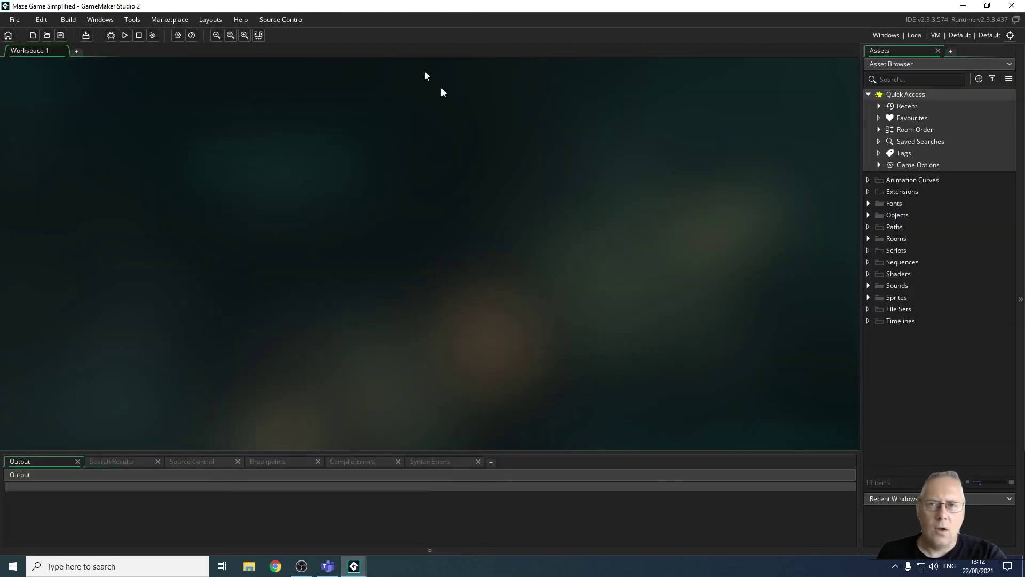
left_click(125, 36)
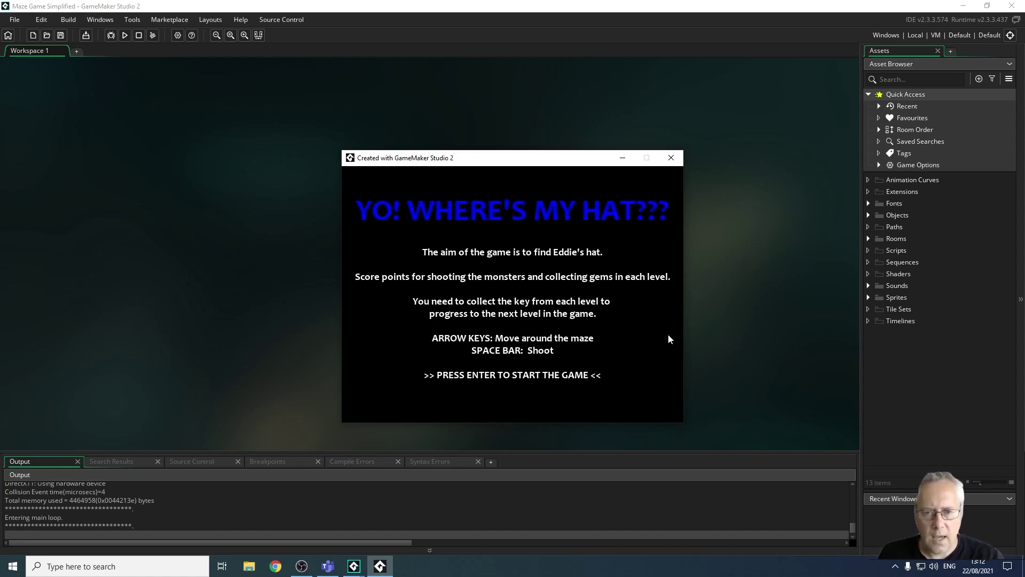
Start the game from the title screen and steer the explorer around the maze
key("Return")
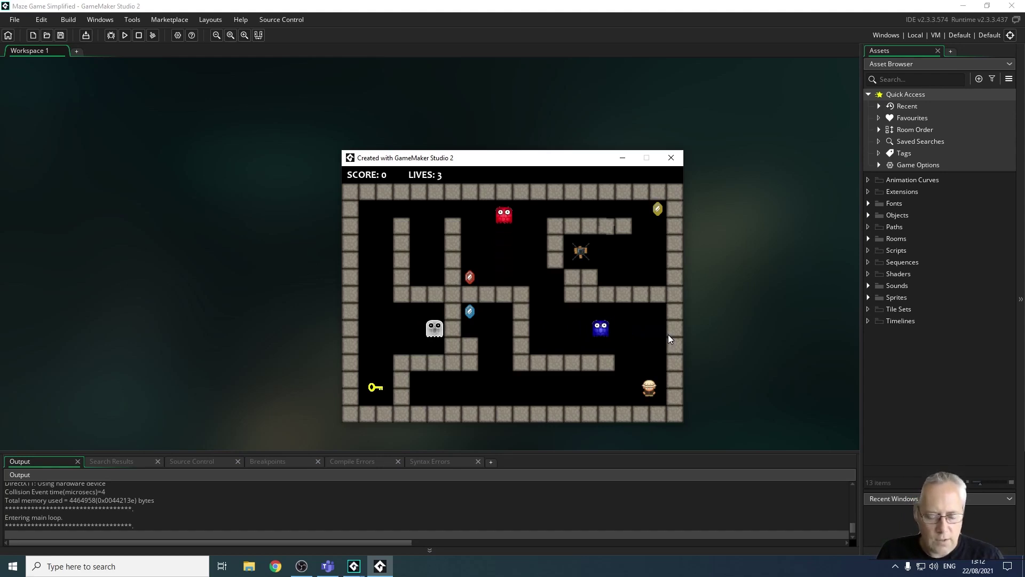
key("Up")
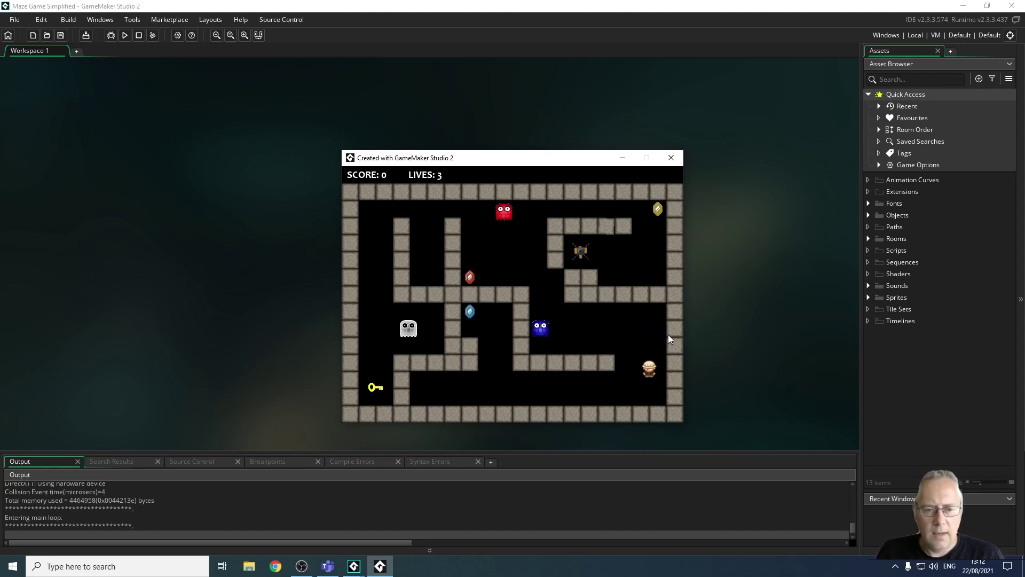
key("Left")
key("Down")
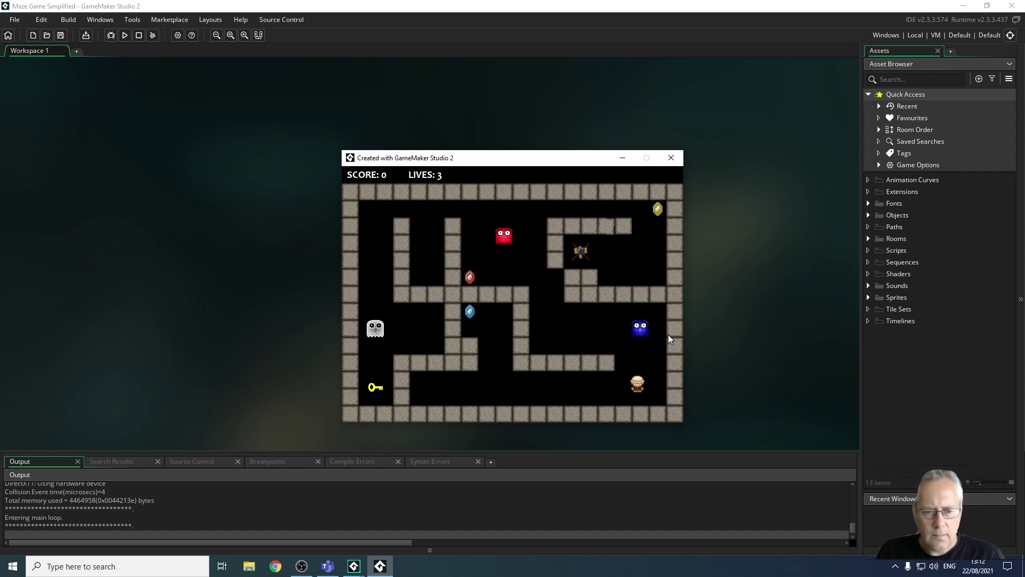
key("Right")
key("Up")
key("Left")
key("Down")
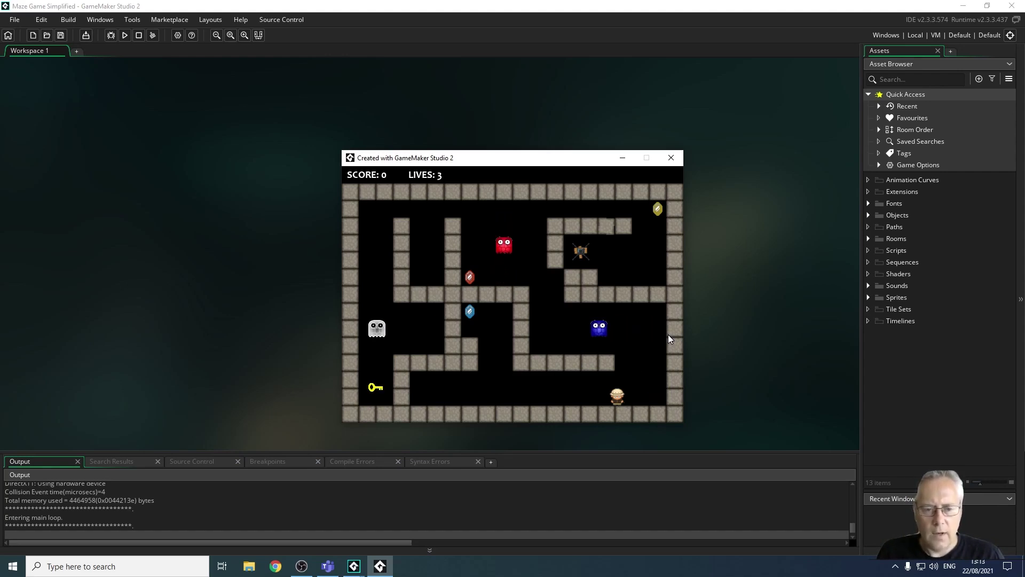
key("Right")
key("Up")
key("Left")
key("Down")
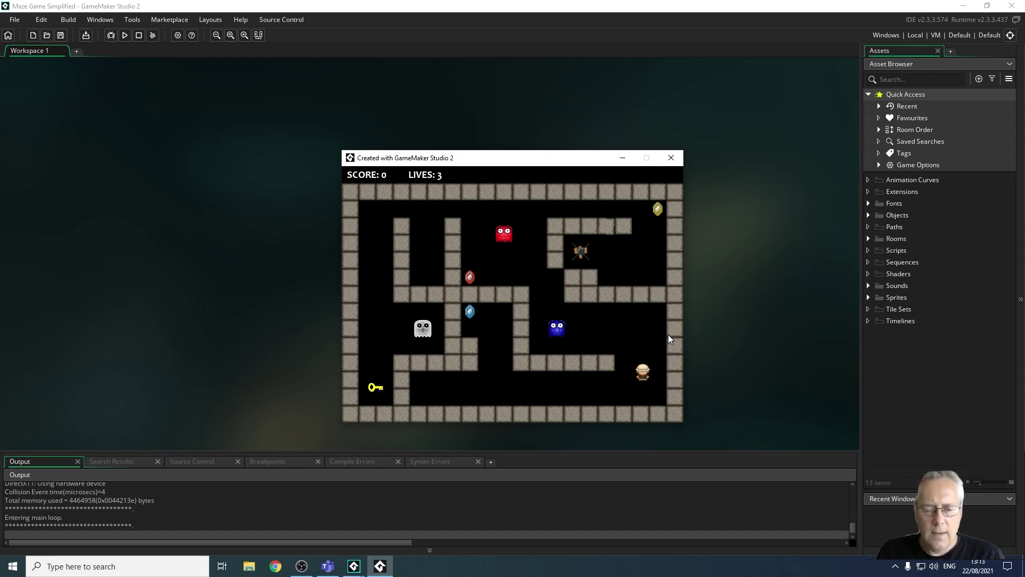
Fire a shot and move the explorer up the corridor
key("Up")
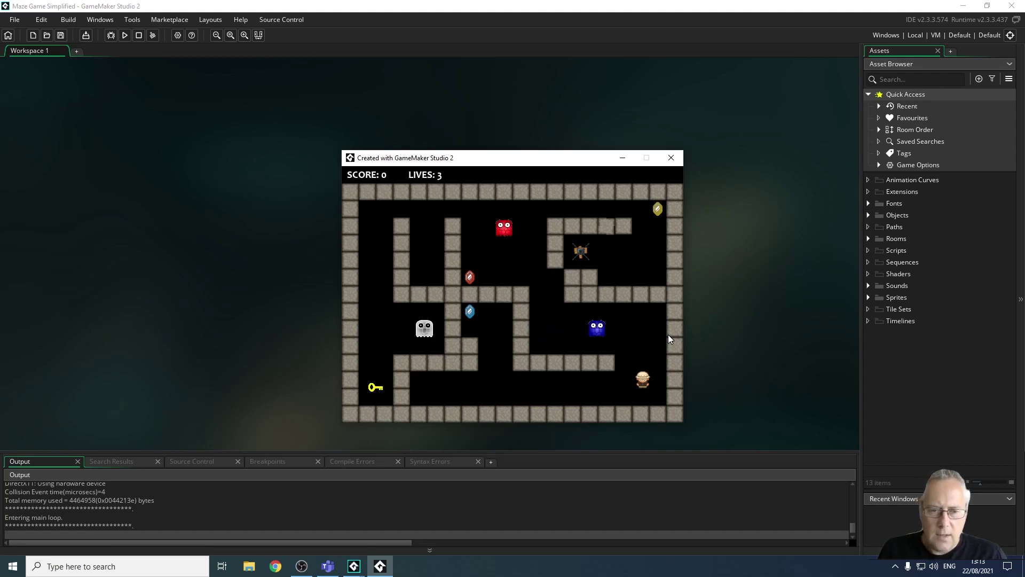
key("Left")
key("Right")
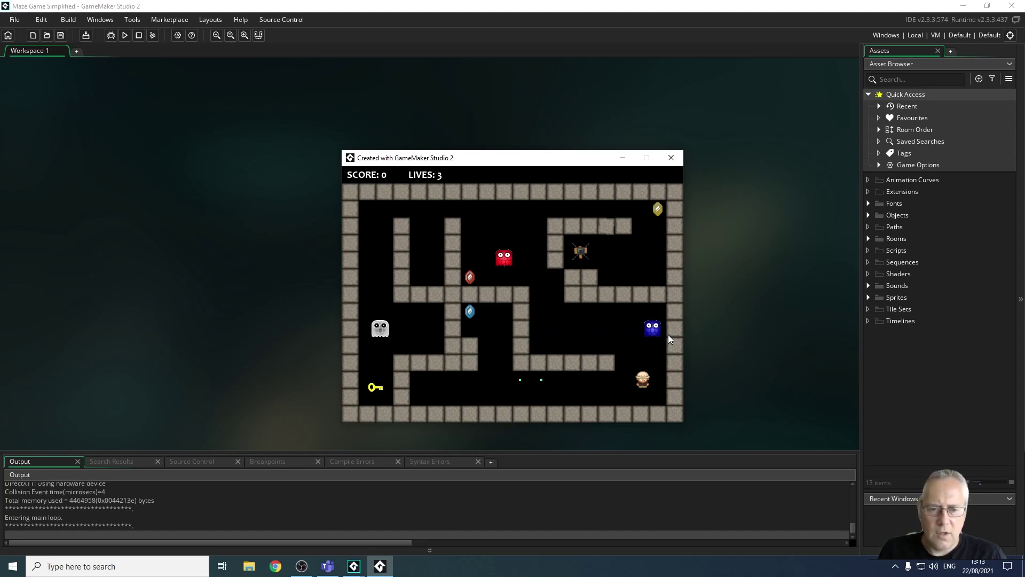
key("Down")
key("Up")
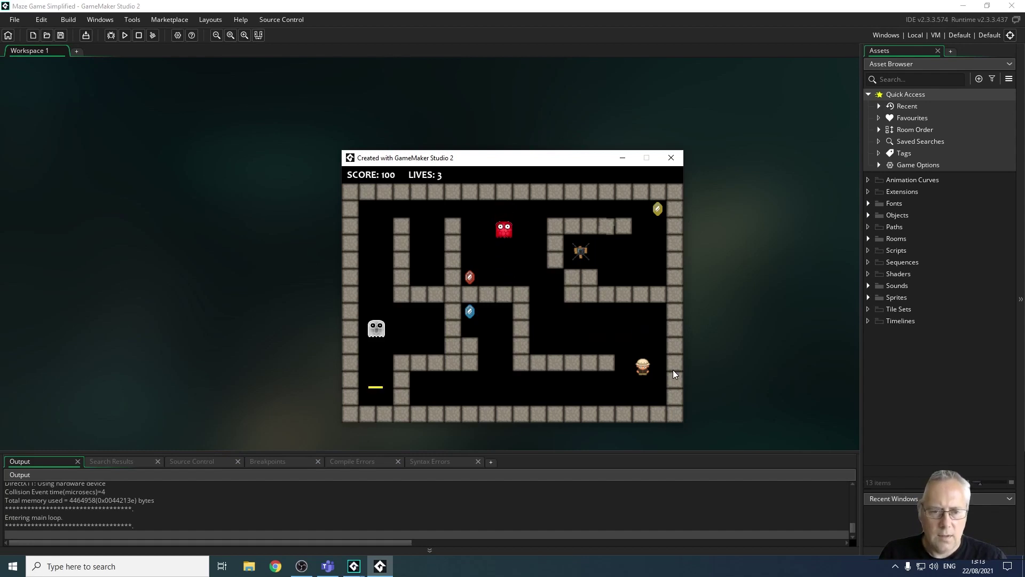
Shoot the blue monster for 100 points, then move left along the corridor
key("Up")
key("Left")
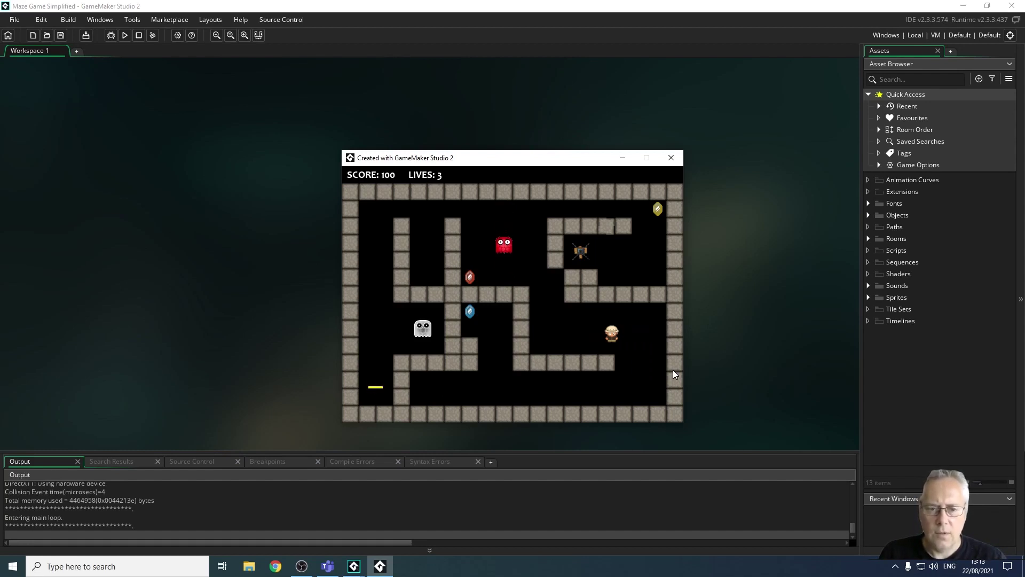
key("Up")
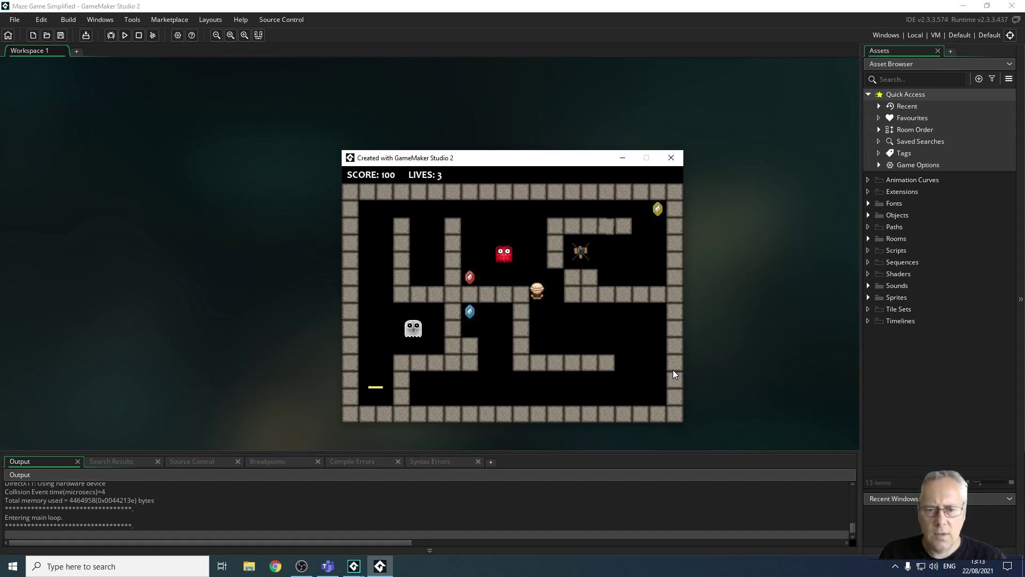
key("Left")
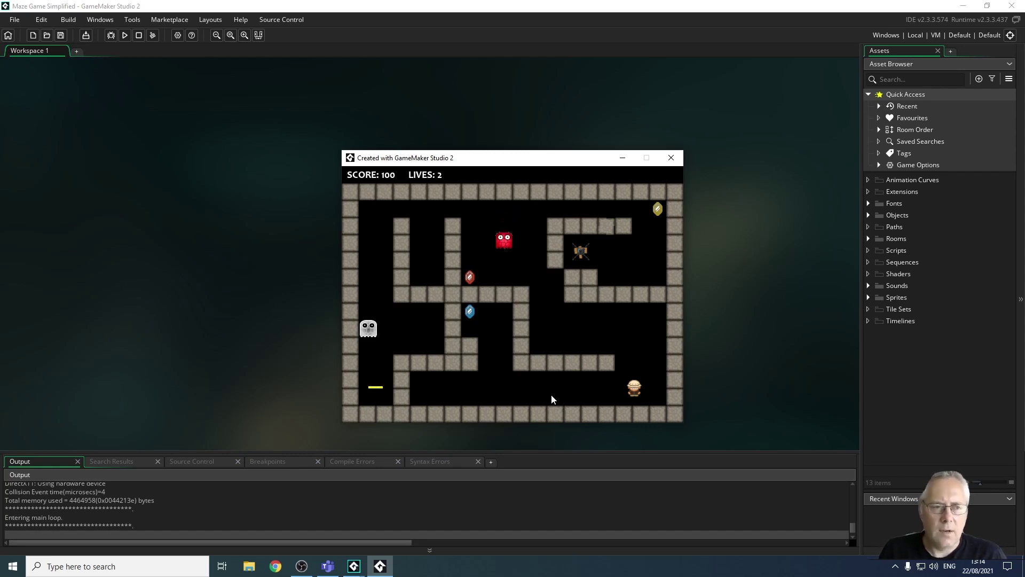
left_click(671, 158)
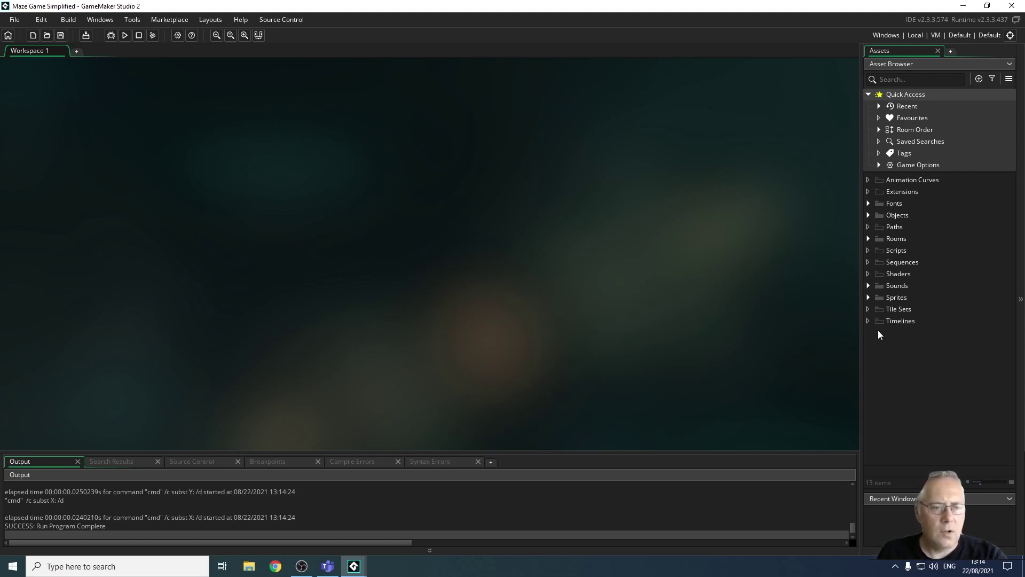
Expand the Sprites folder and scroll through the project's sprites
left_click(868, 297)
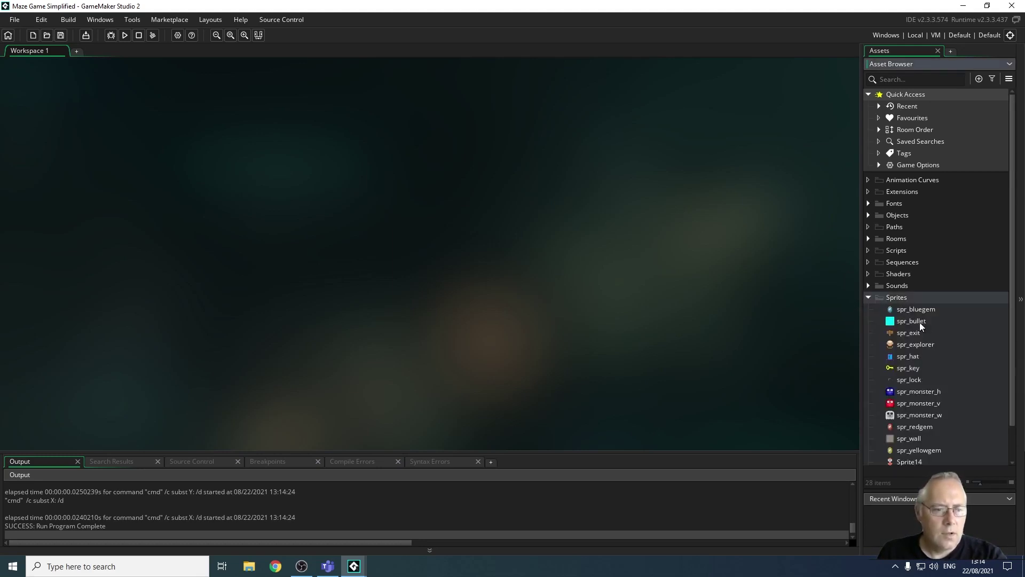
scroll(914, 441, "down", 2)
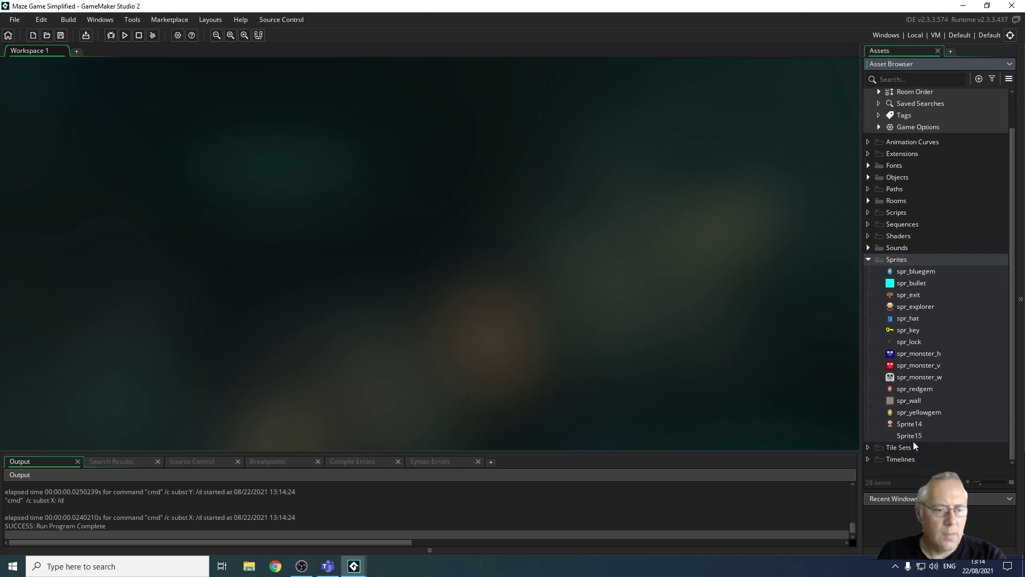
scroll(913, 441, "up", 1)
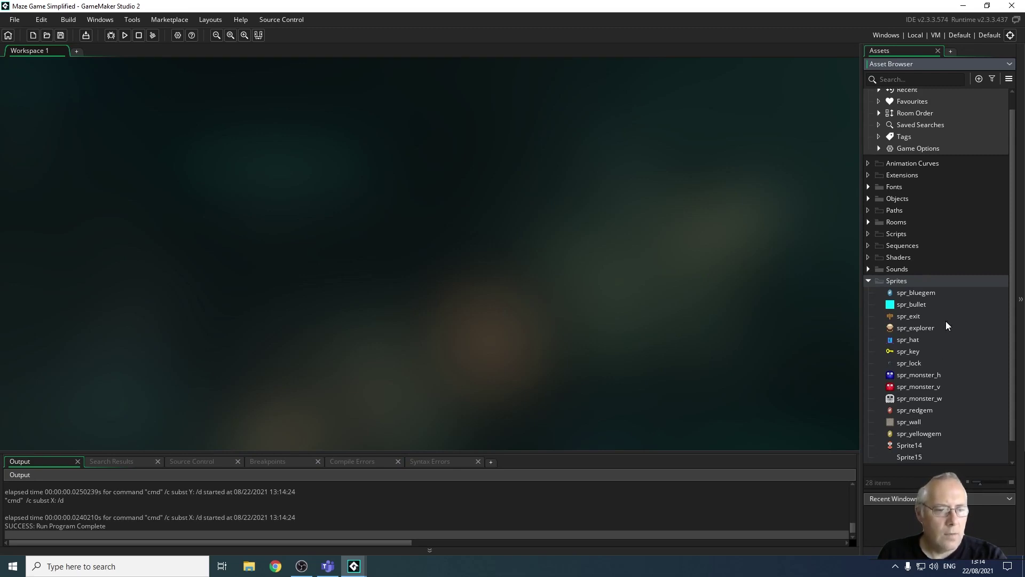
scroll(915, 438, "down", 1)
scroll(927, 434, "up", 1)
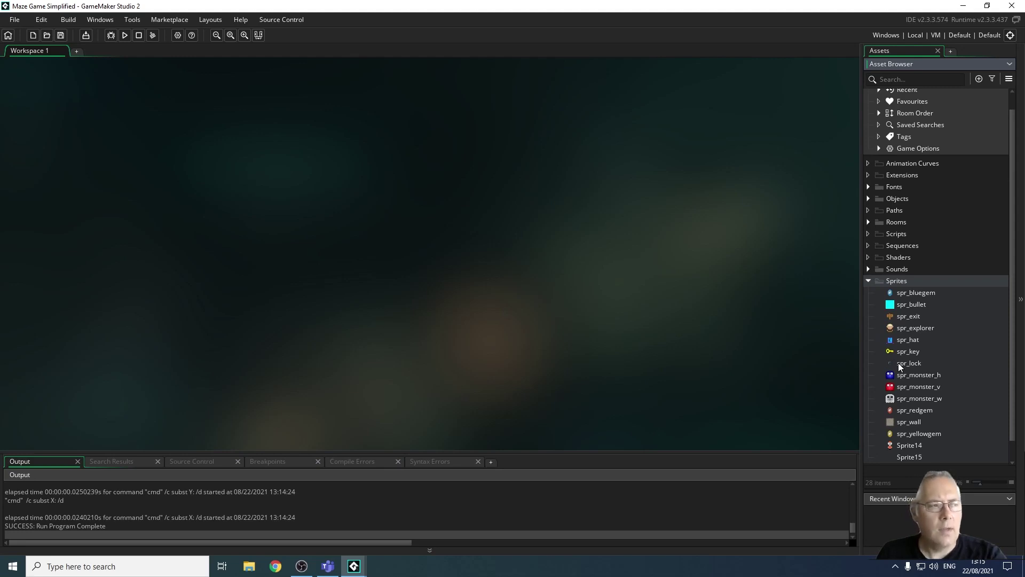
scroll(896, 432, "up", 1)
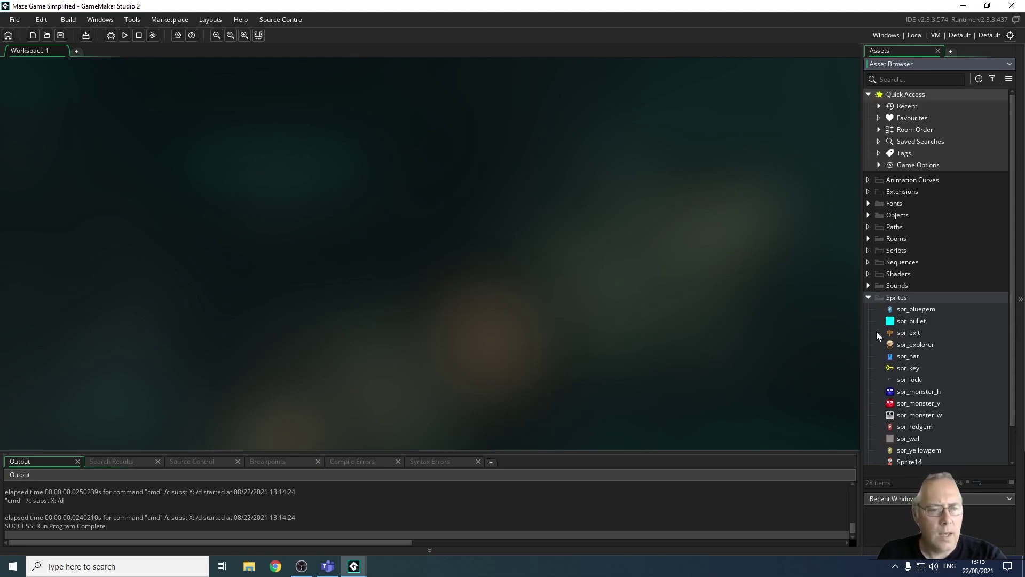
Expand the Objects folder to list obj_bluegem through obj_yellowgem
left_click(869, 216)
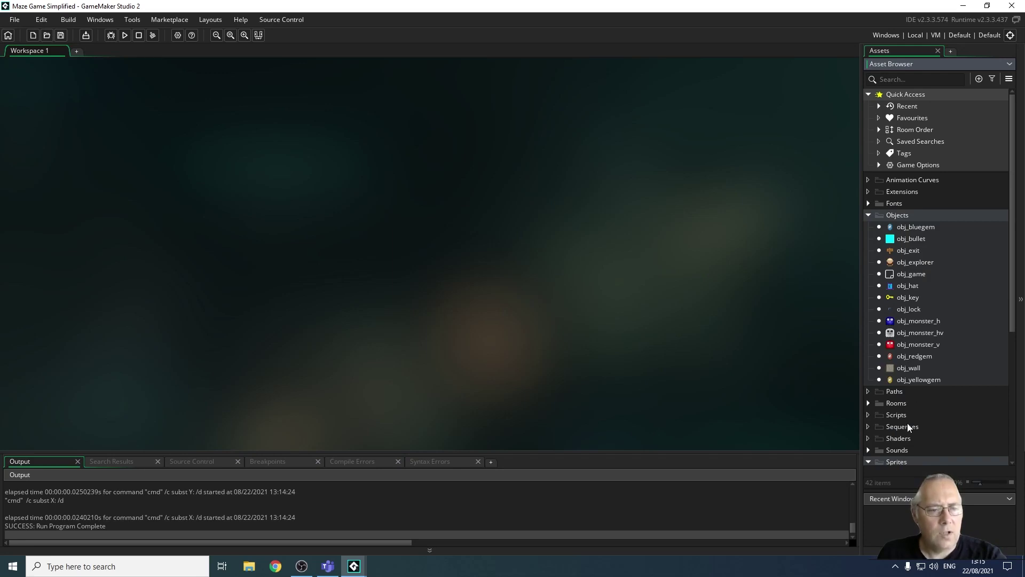
scroll(907, 425, "down", 1)
scroll(908, 425, "down", 1)
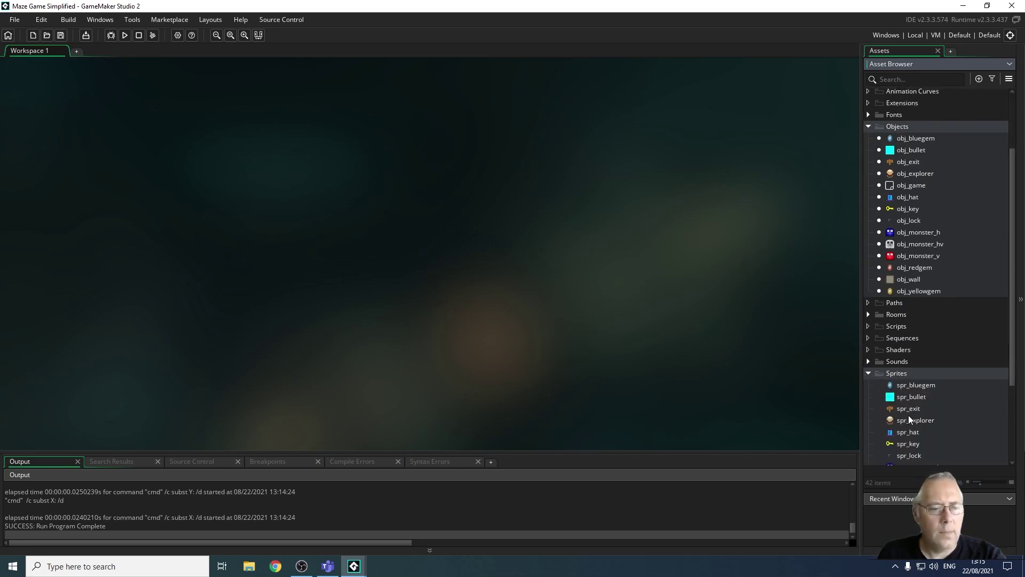
Preview spr_explorer, then open obj_explorer to review its key and collision events and close it
double_click(911, 421)
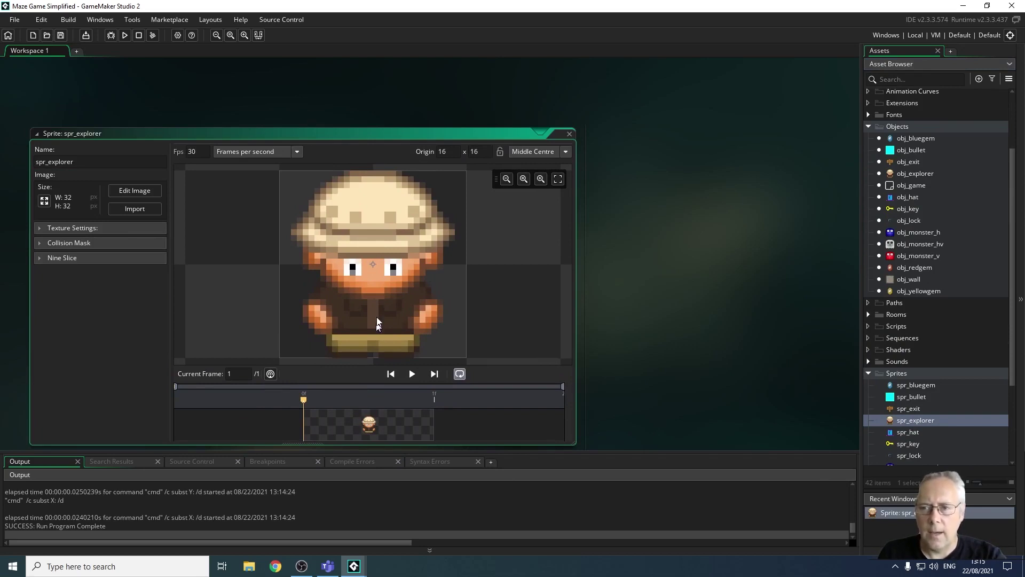
left_click(569, 134)
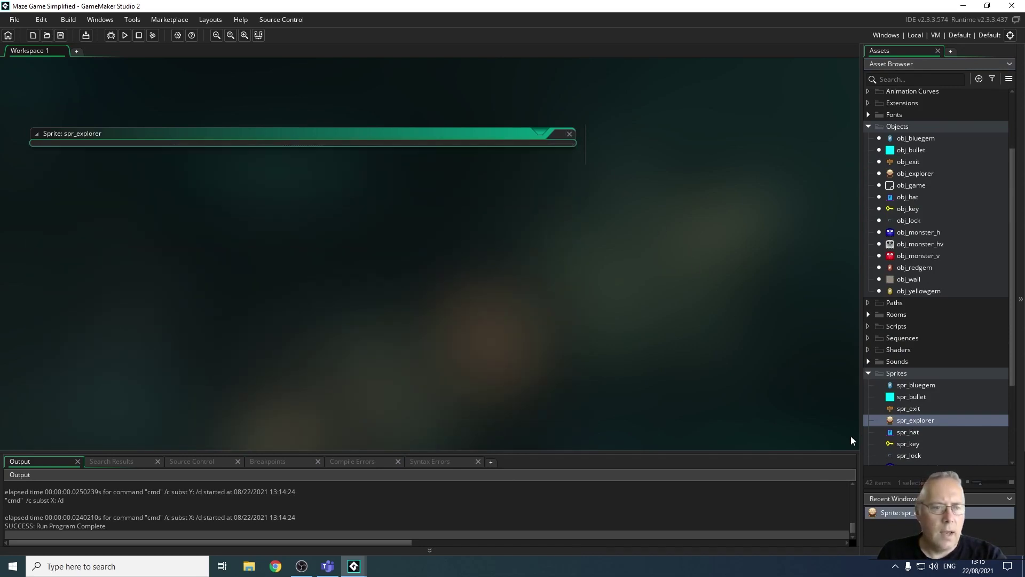
double_click(927, 173)
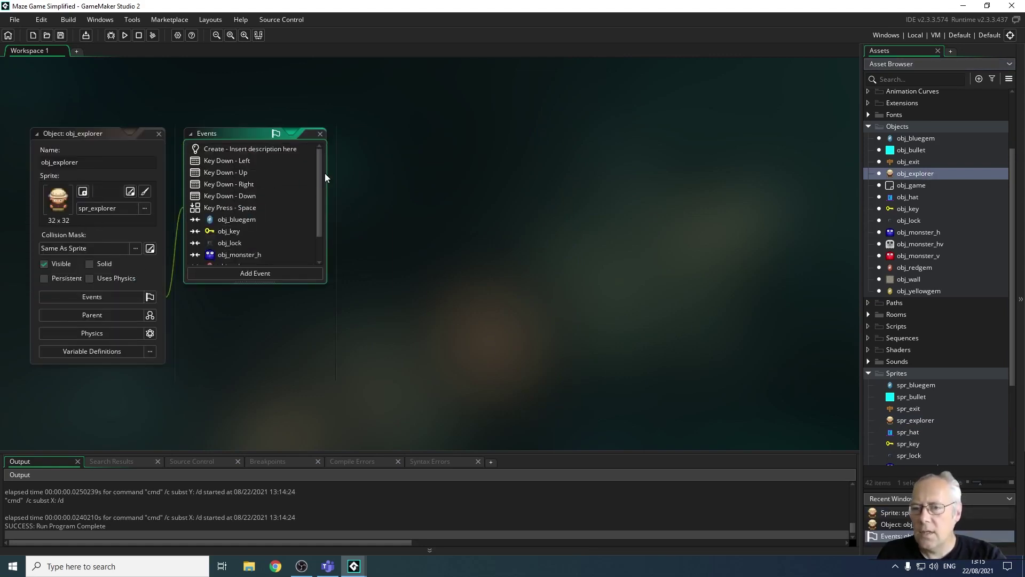
mouse_move(321, 173)
left_mouse_down()
mouse_move(316, 216)
mouse_move(326, 163)
left_mouse_up()
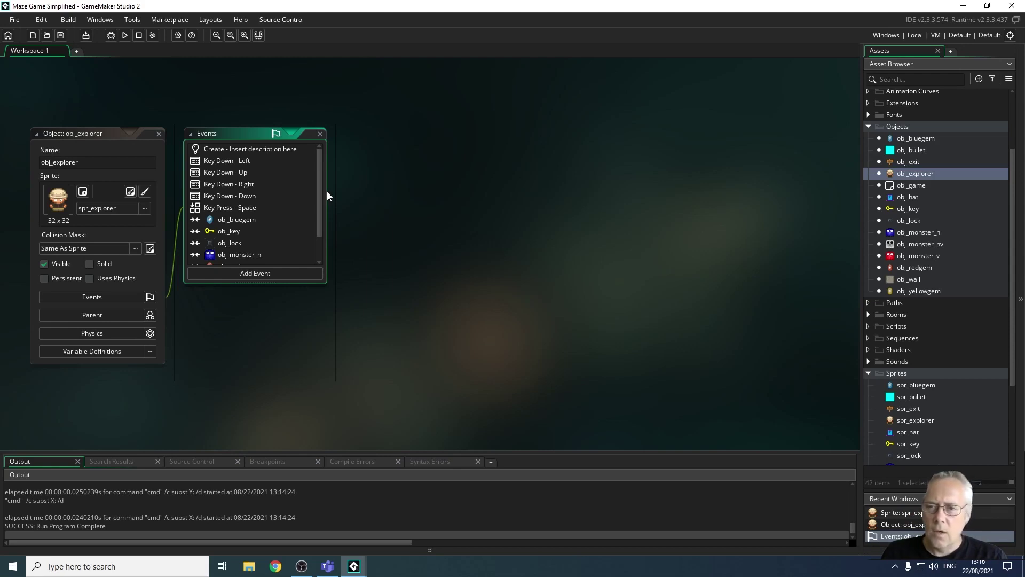
left_click(154, 133)
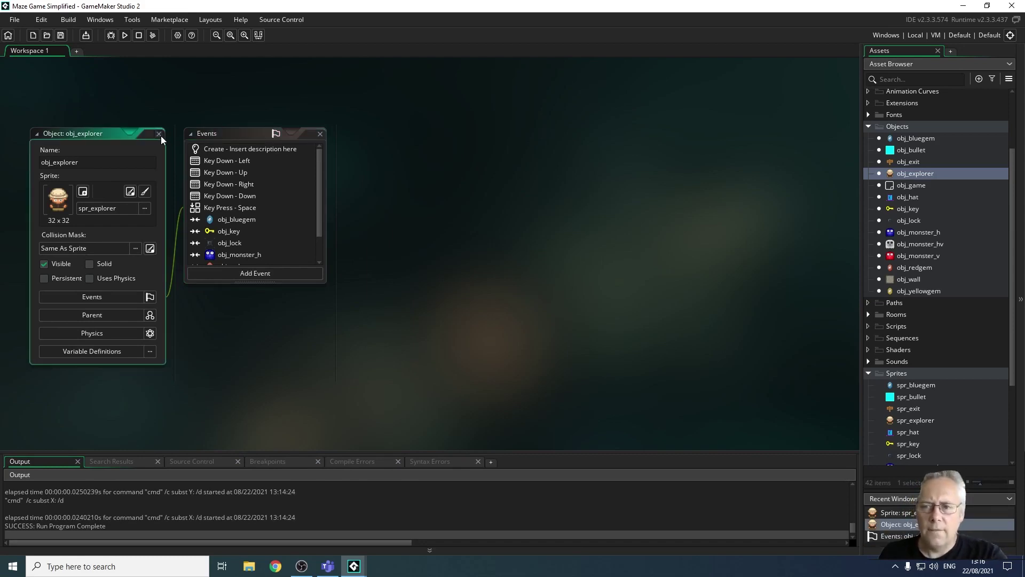
left_click(160, 135)
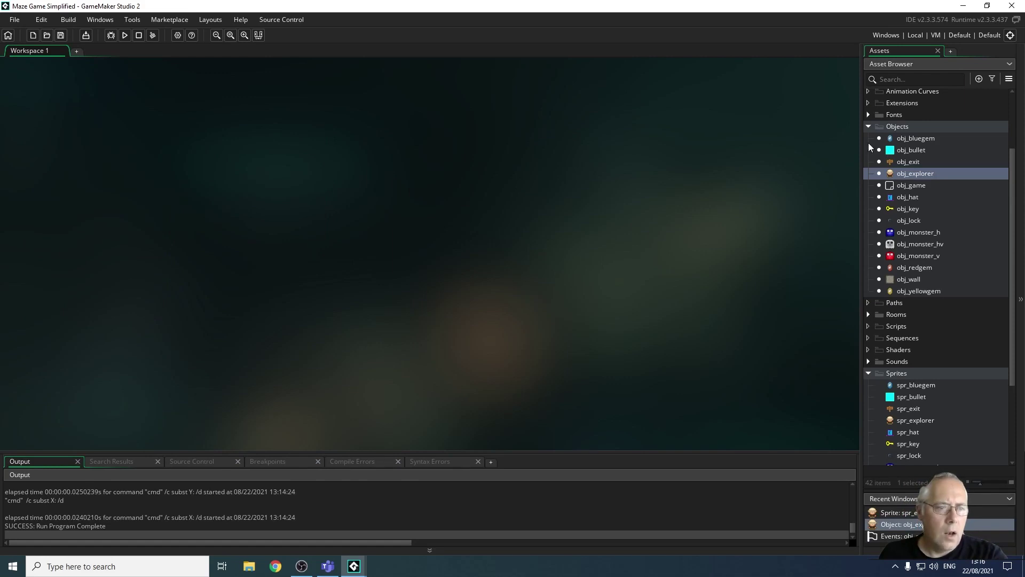
Expand Rooms and open rm_game, rm_game2 and rm_game3 in the Room Editor
scroll(929, 380, "down", 1)
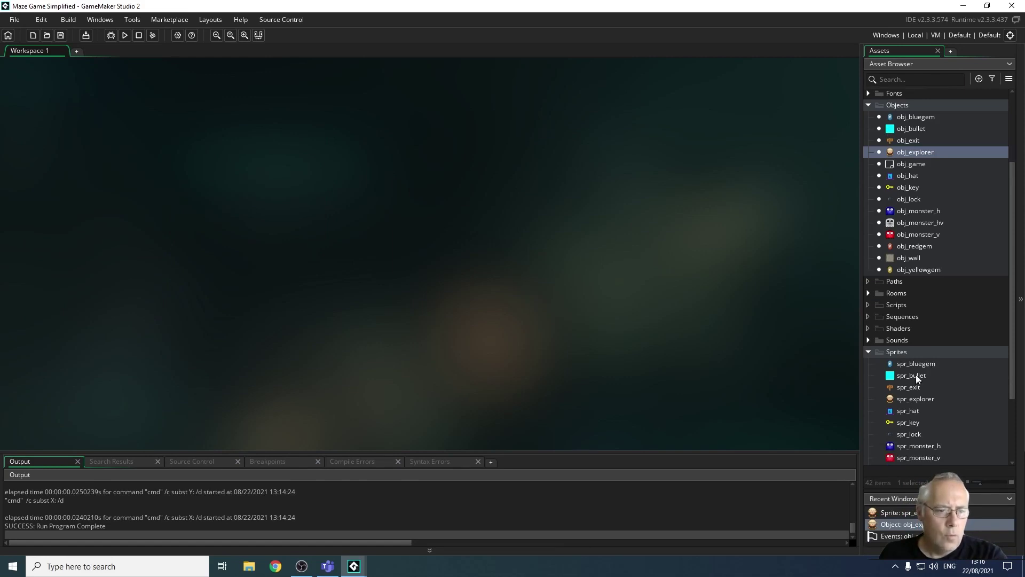
left_click(868, 293)
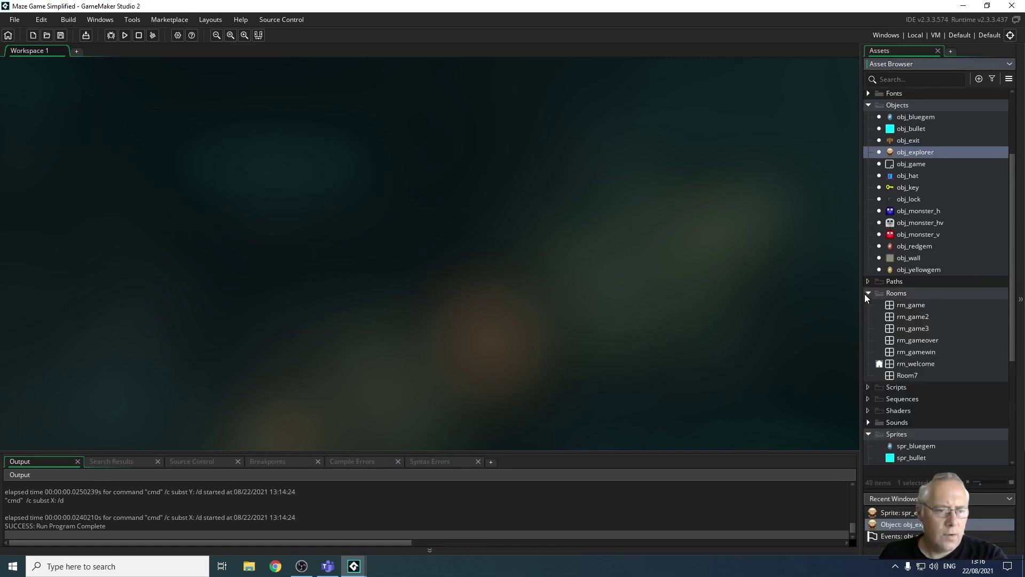
double_click(910, 305)
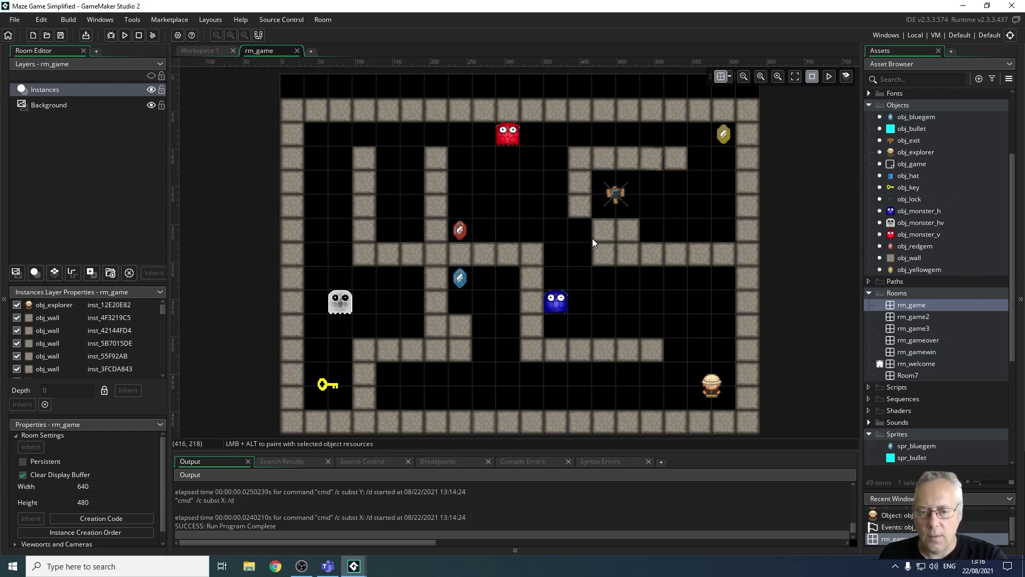
double_click(912, 318)
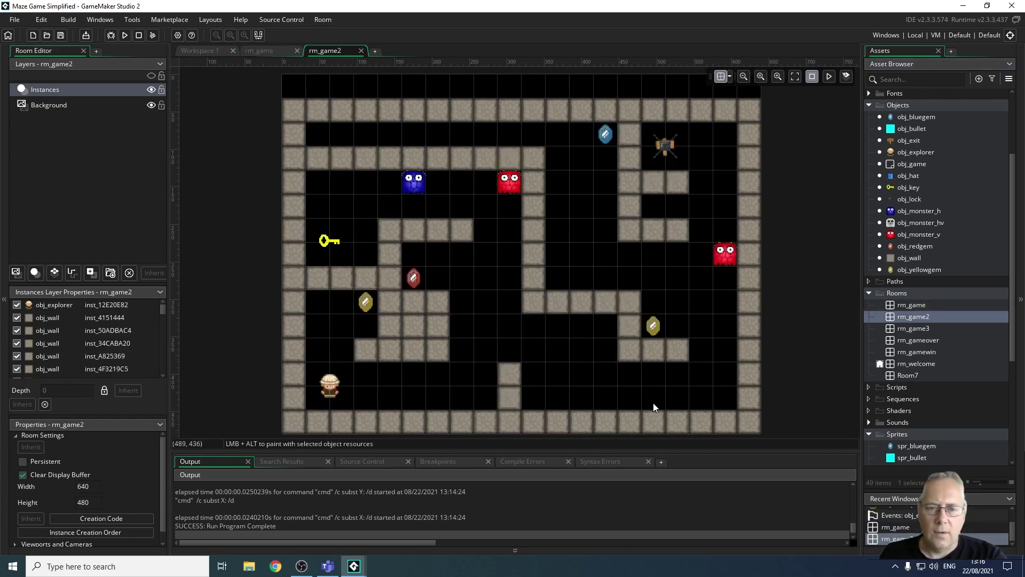
left_click(905, 328)
double_click(905, 328)
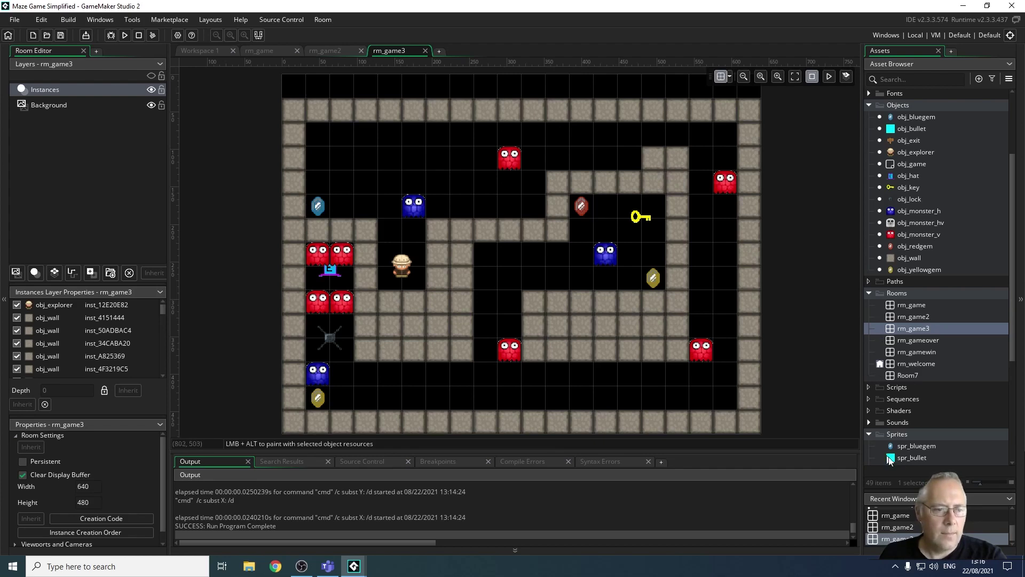
Collapse Objects, Rooms and Sprites, peek at Sounds, and expand Fonts to show fnt_gamefont
left_click(869, 105)
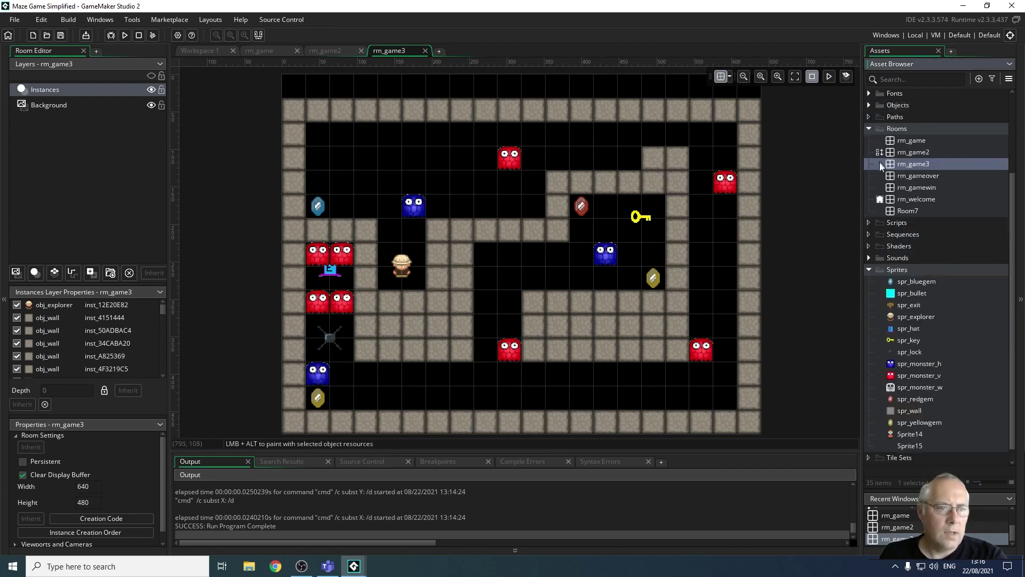
left_click(869, 129)
left_click(869, 259)
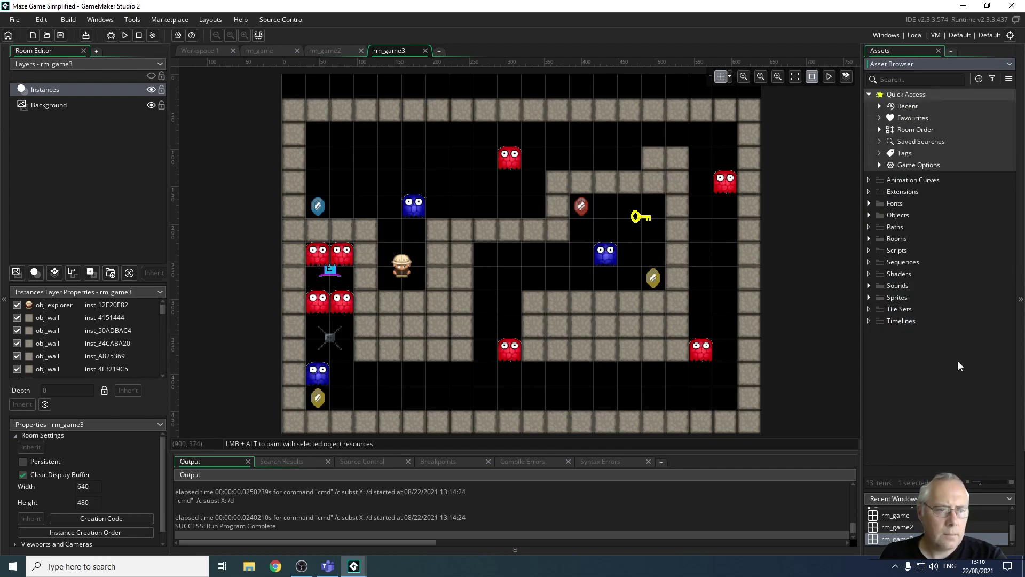
left_click(868, 286)
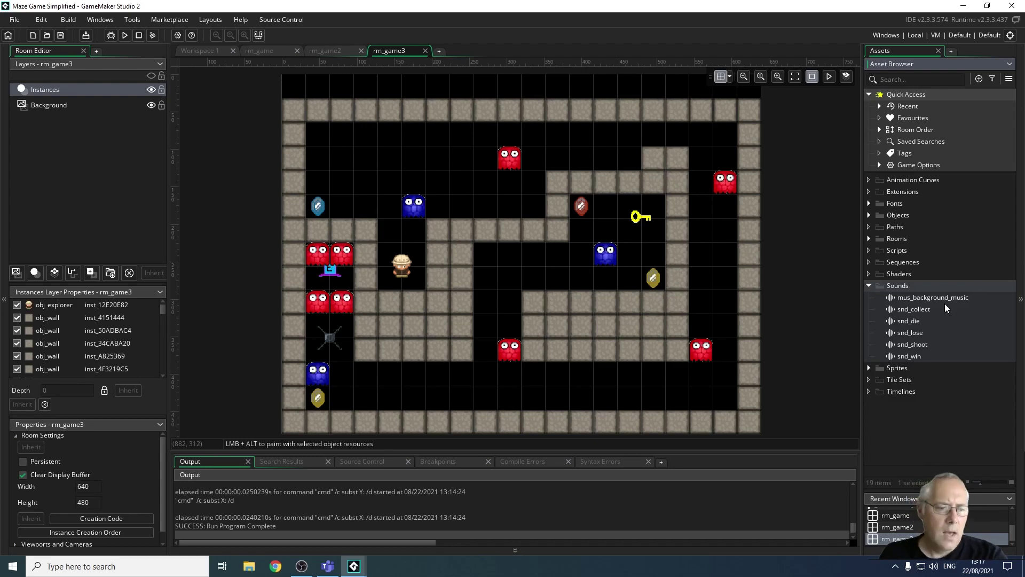
left_click(869, 286)
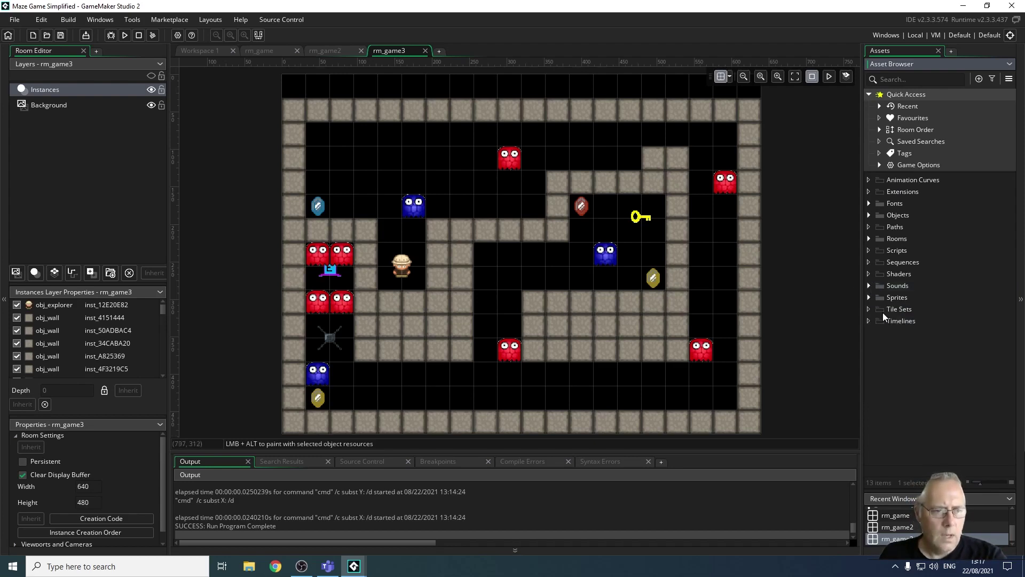
left_click(869, 203)
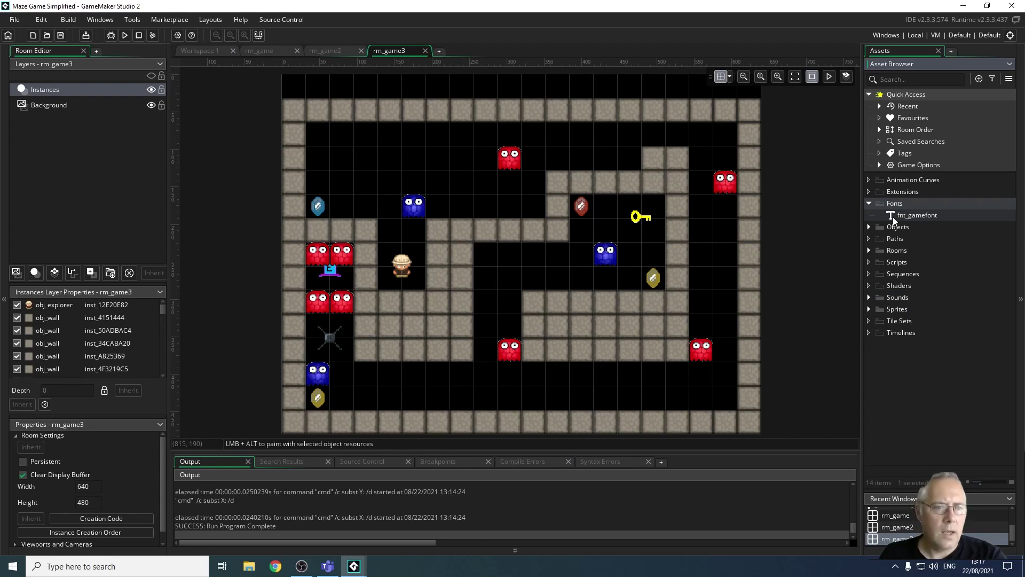
Collapse Fonts, close the rm_game3, rm_game2 and rm_game tabs, and reopen obj_explorer
left_click(868, 203)
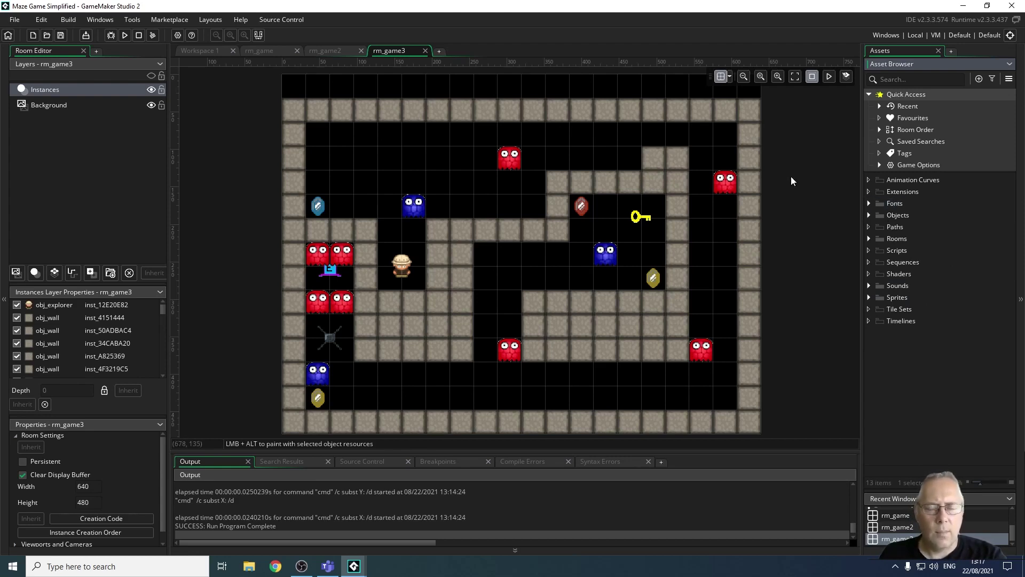
left_click(425, 50)
left_click(360, 50)
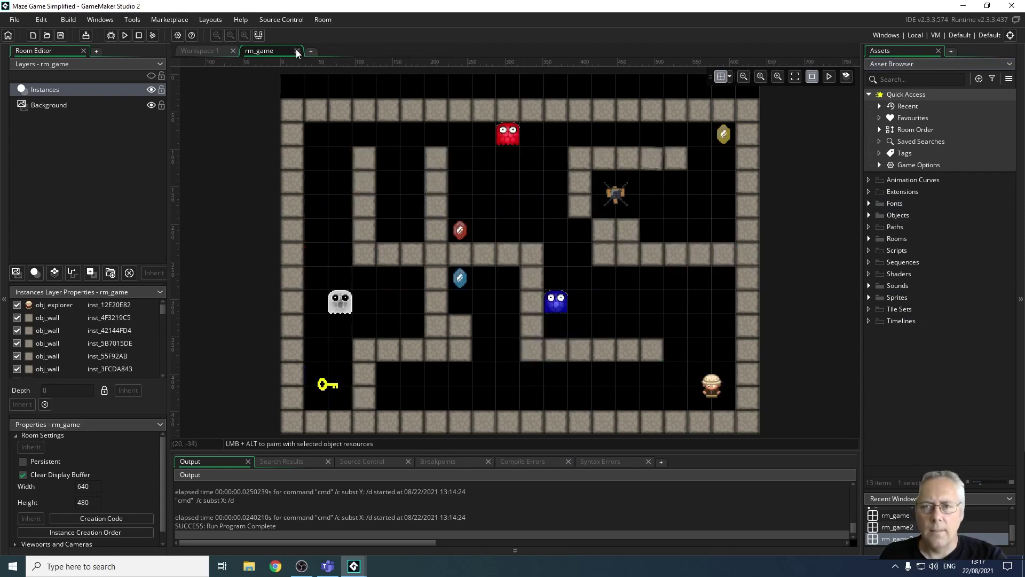
left_click(297, 50)
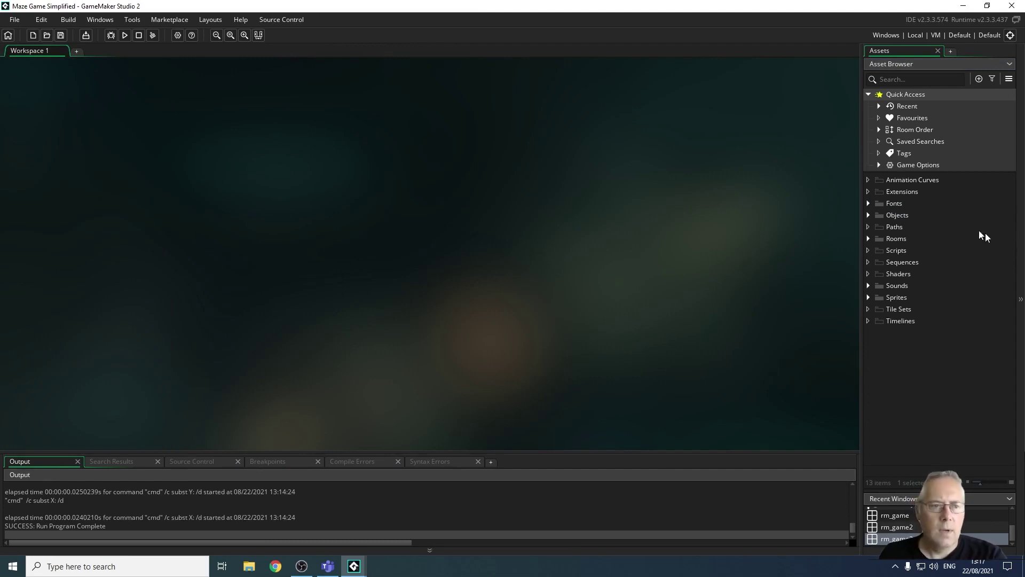
left_click(868, 215)
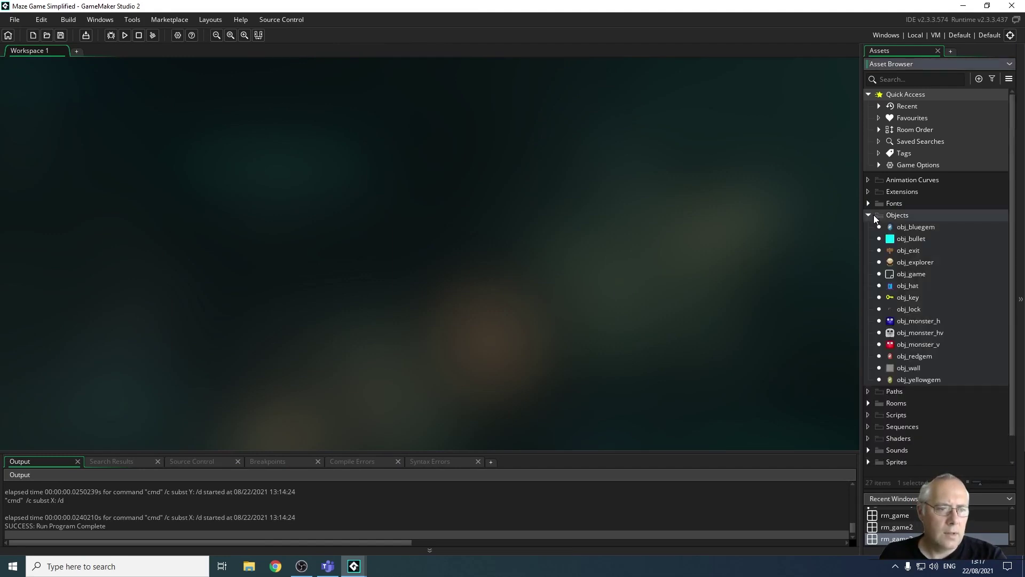
double_click(913, 263)
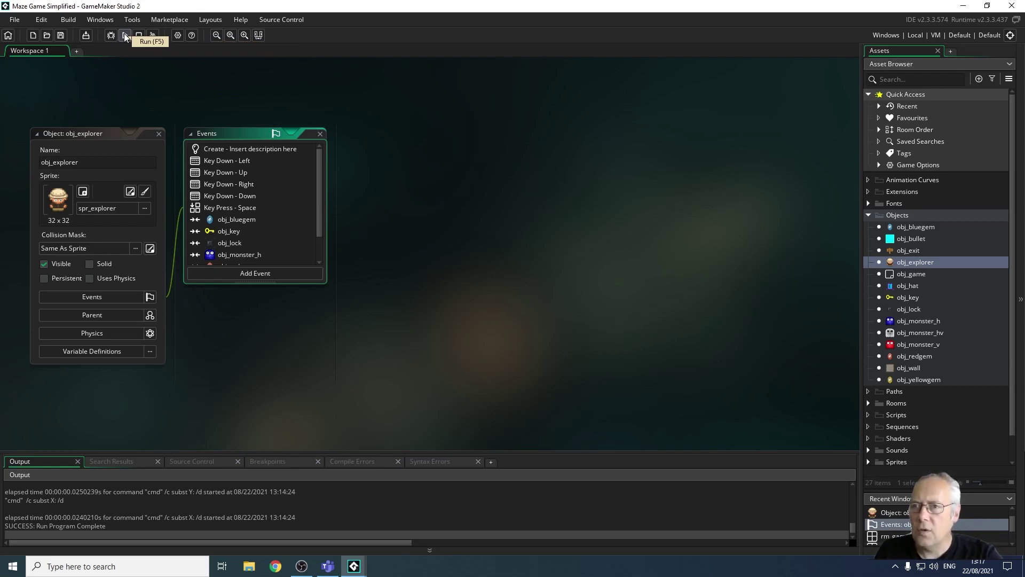
Launch a test run of the maze game, then browse the Build and Windows menus
left_click(125, 35)
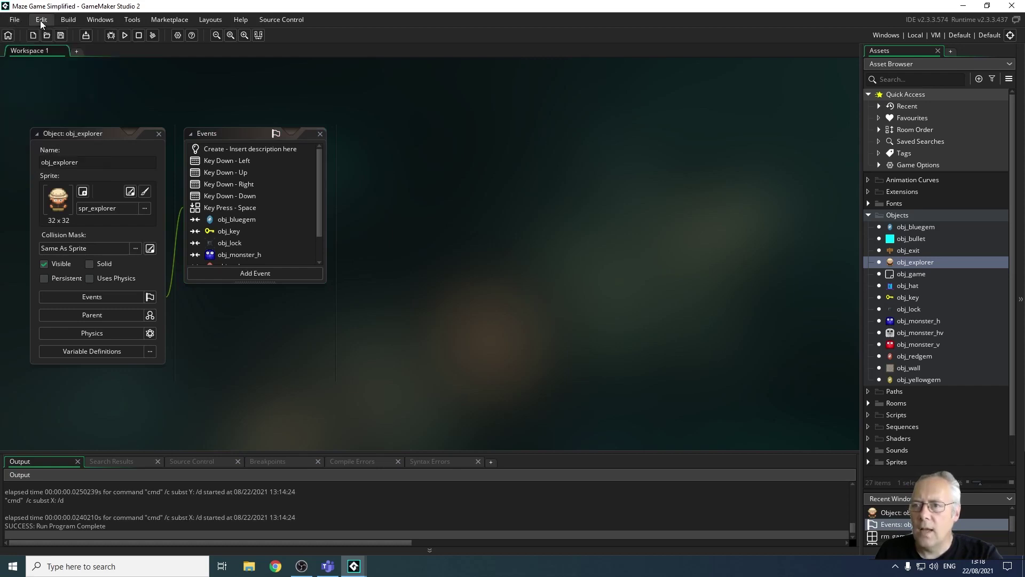
left_click(66, 20)
left_click(100, 20)
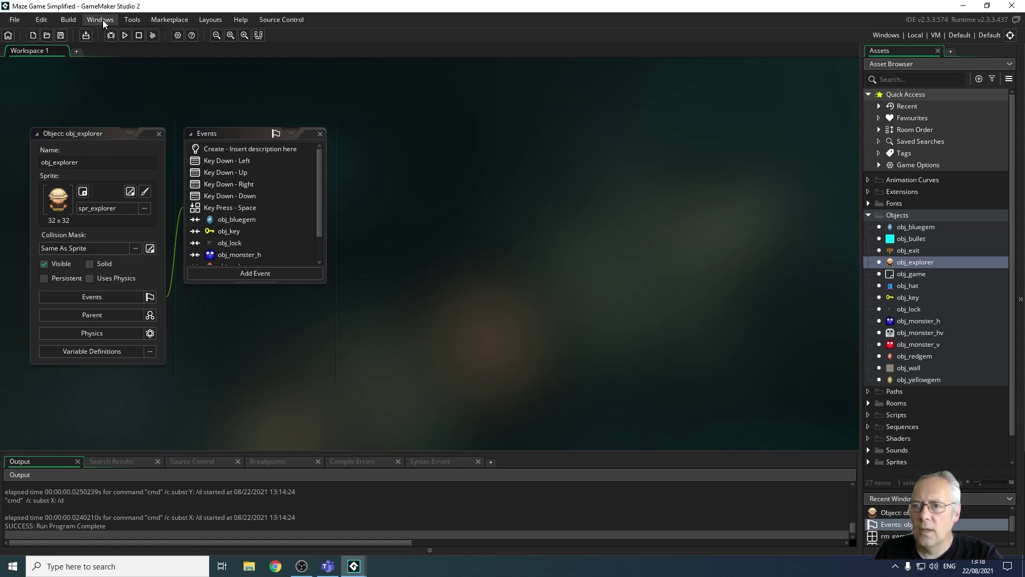
left_click(99, 20)
left_click(16, 20)
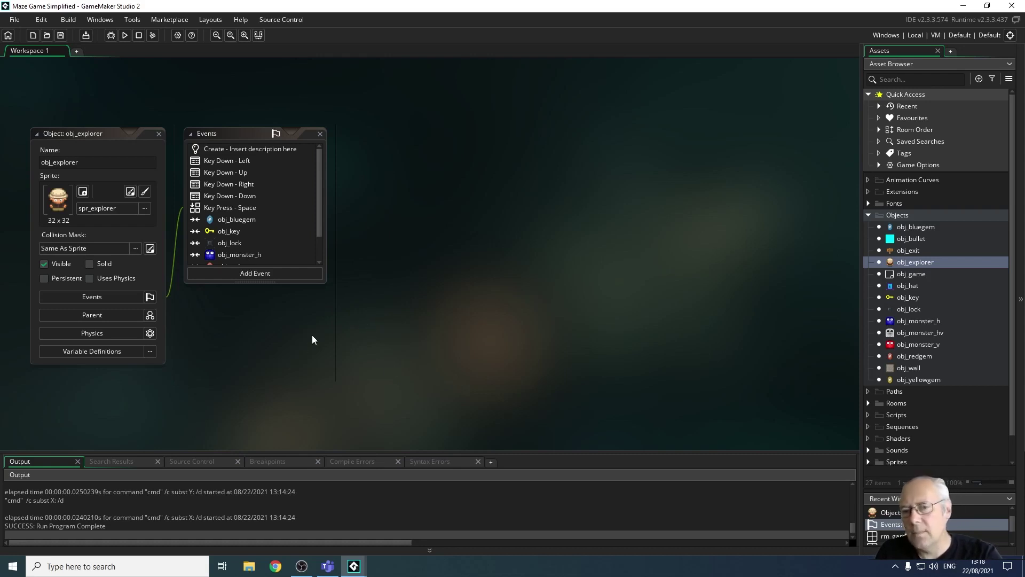
Lengthen obj_explorer's events list to show every event and reposition its editor
left_click(323, 283)
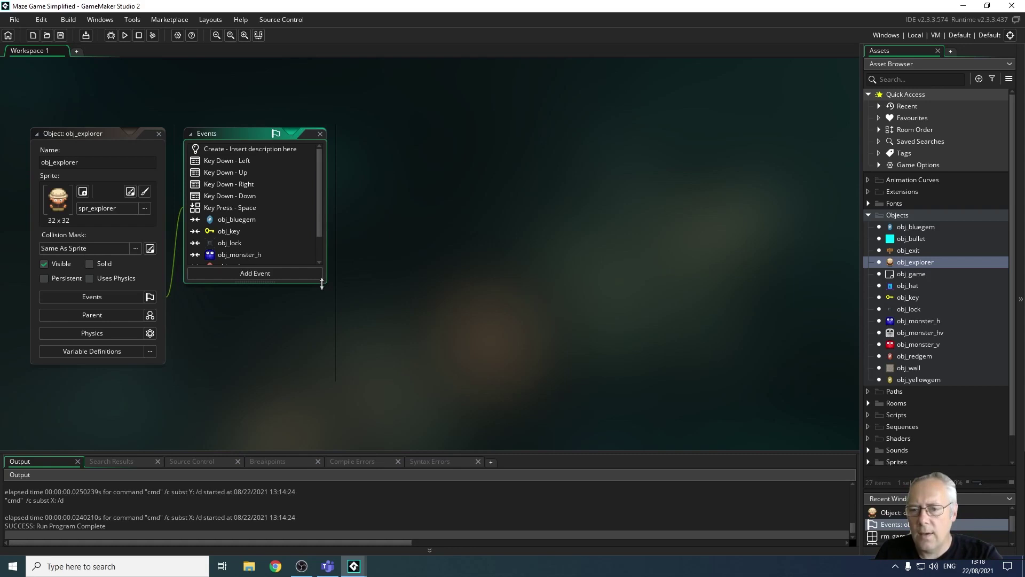
left_click_drag(322, 284, 322, 308)
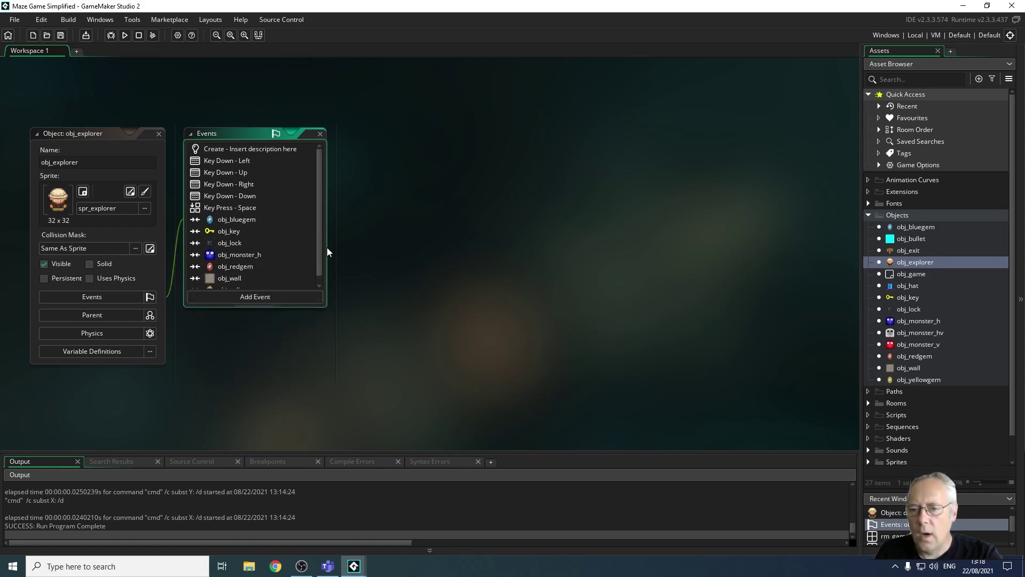
mouse_move(279, 309)
left_mouse_down()
mouse_move(268, 373)
mouse_move(275, 305)
left_mouse_up()
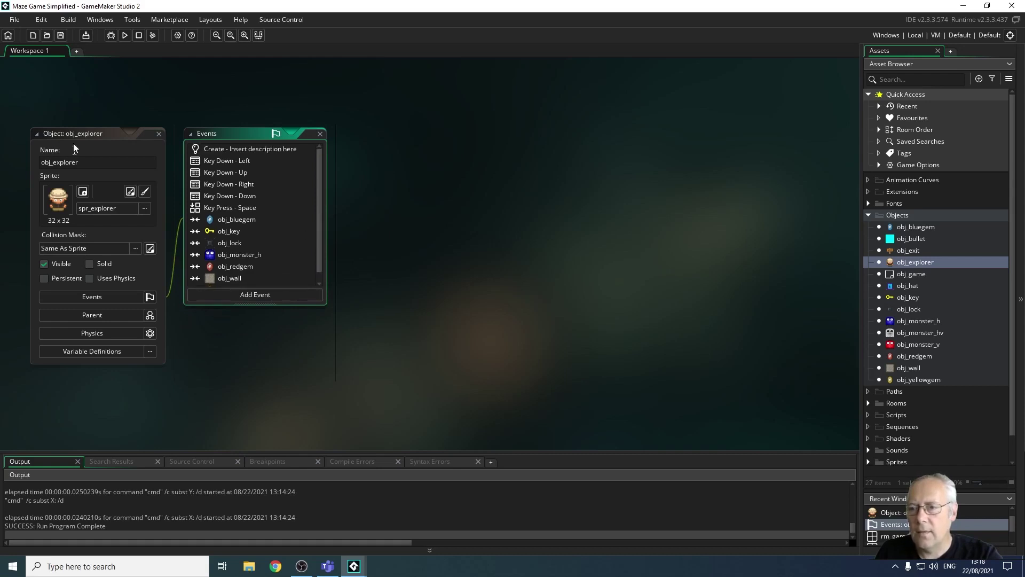
left_click_drag(79, 131, 83, 106)
left_click_drag(224, 107, 114, 96)
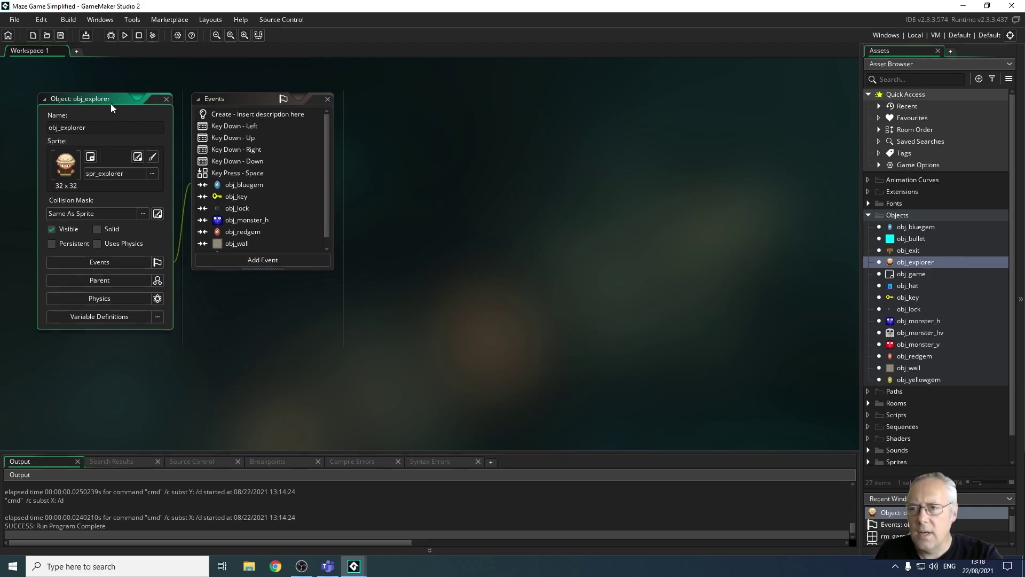
Open the obj_key and obj_monster_h object editors in the workspace
double_click(906, 299)
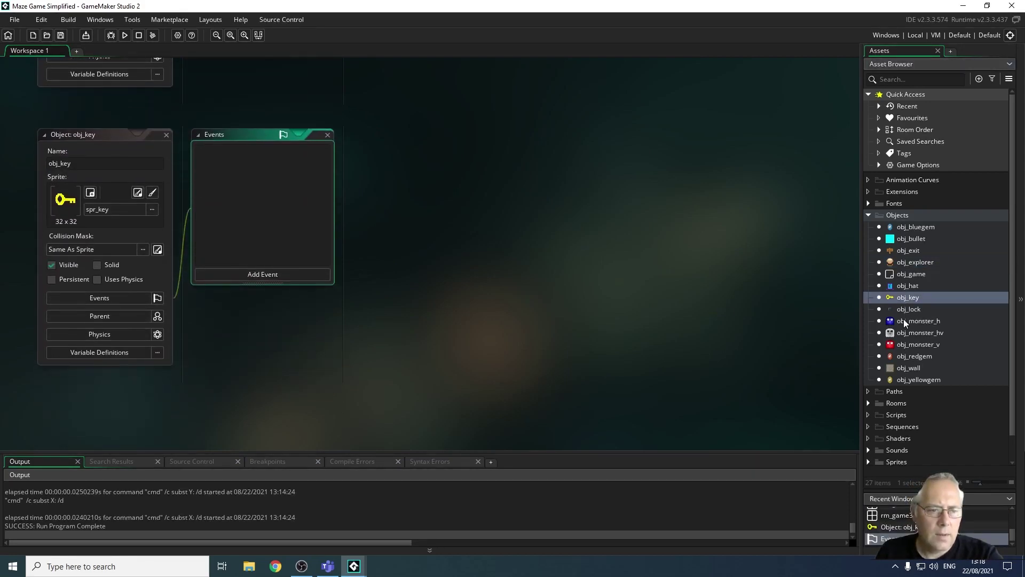
double_click(910, 321)
scroll(463, 411, "up", 5)
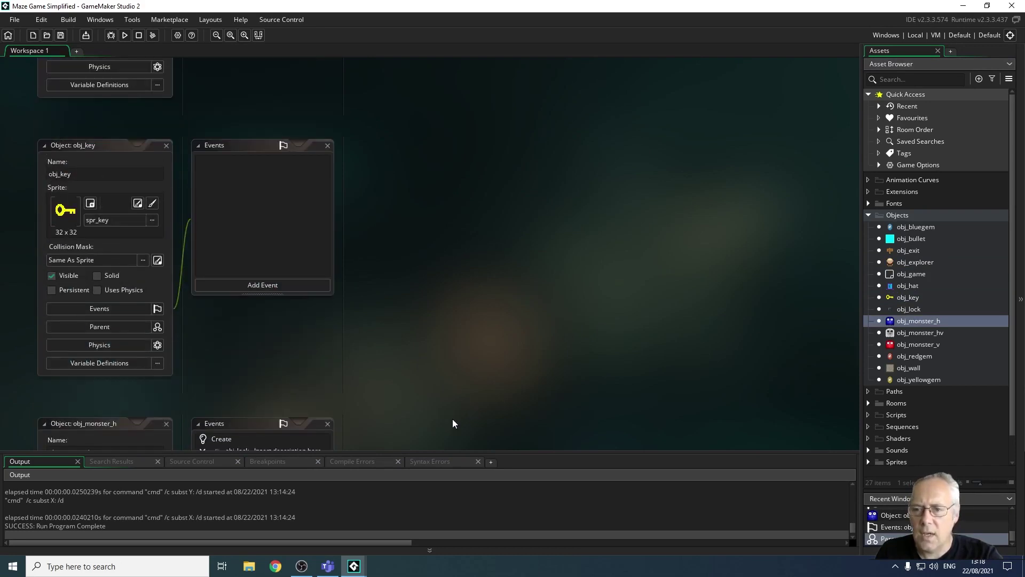
scroll(458, 422, "up", 4)
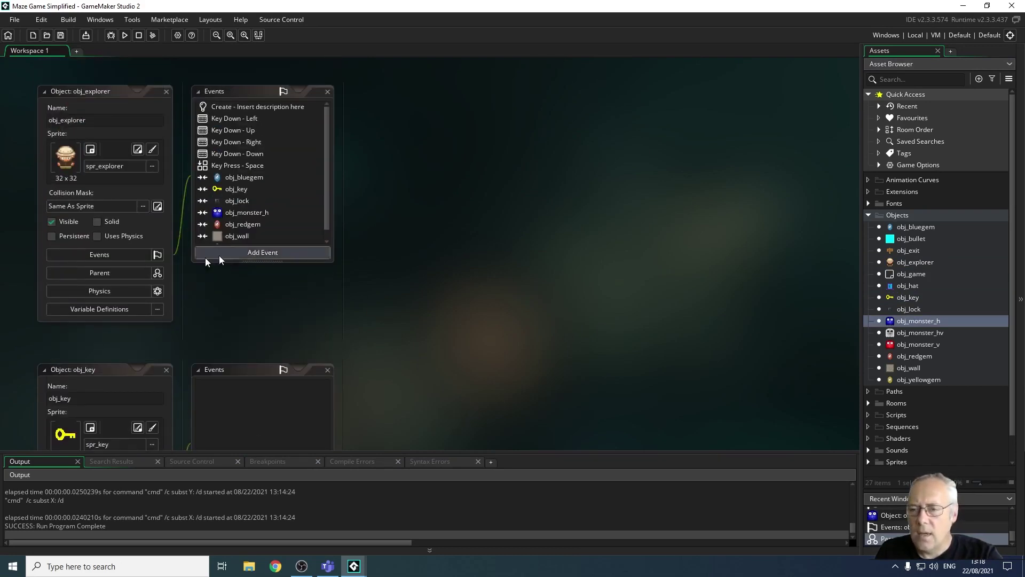
scroll(467, 352, "down", 3)
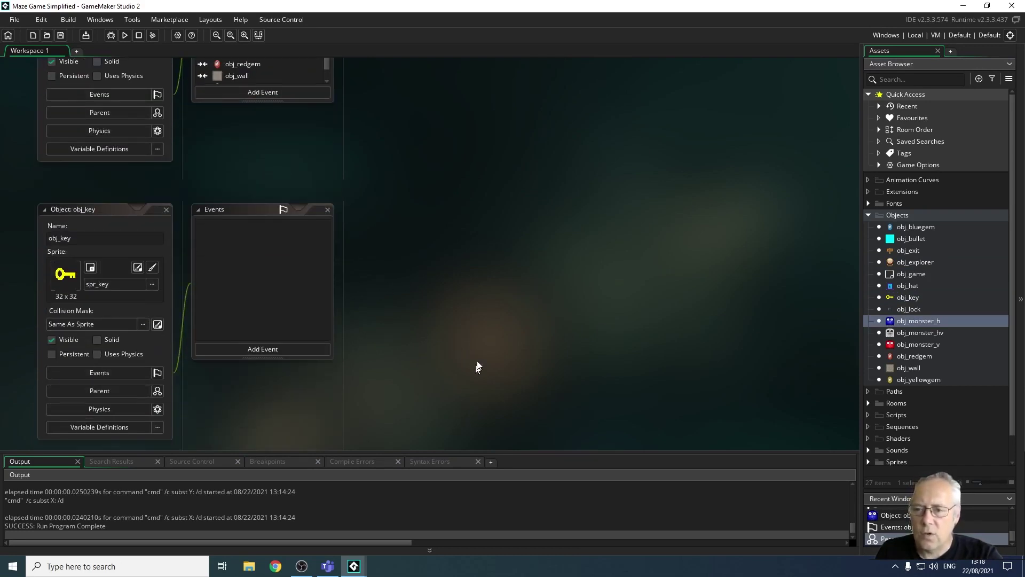
scroll(476, 366, "up", 2)
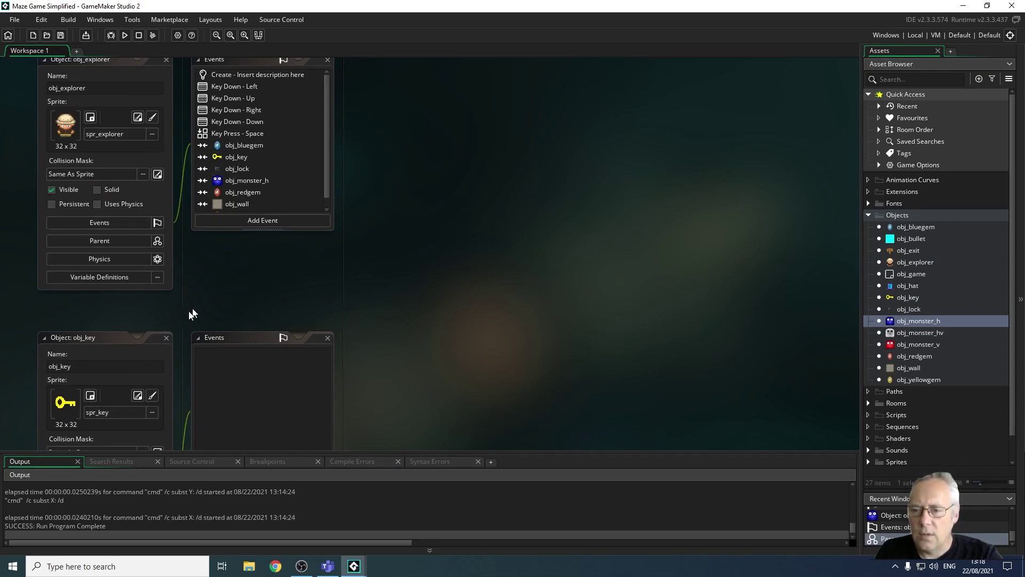
Place the obj_key editor at the lower left and pan so obj_explorer's events are visible
left_click(99, 342)
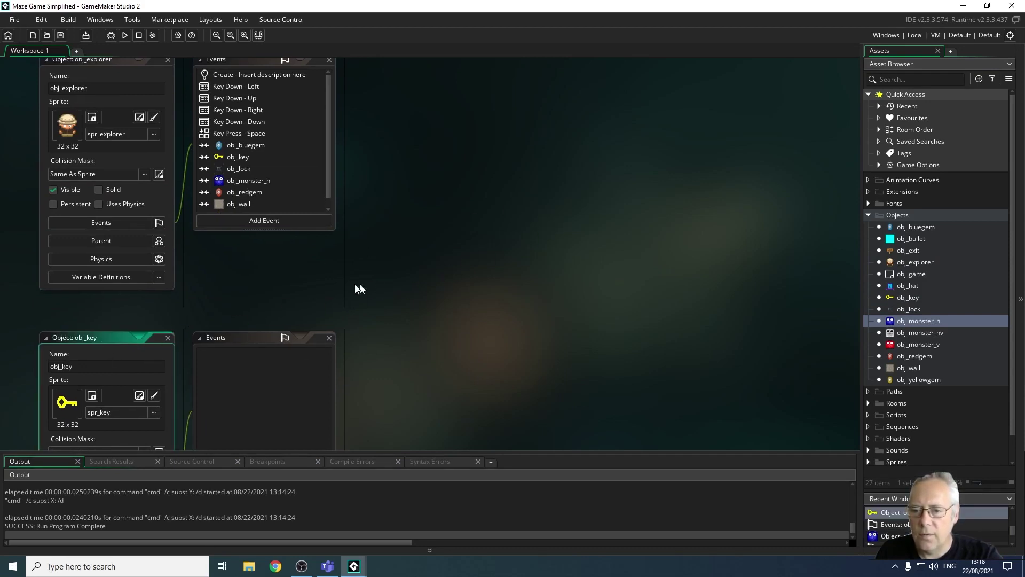
left_click_drag(161, 338, 548, 80)
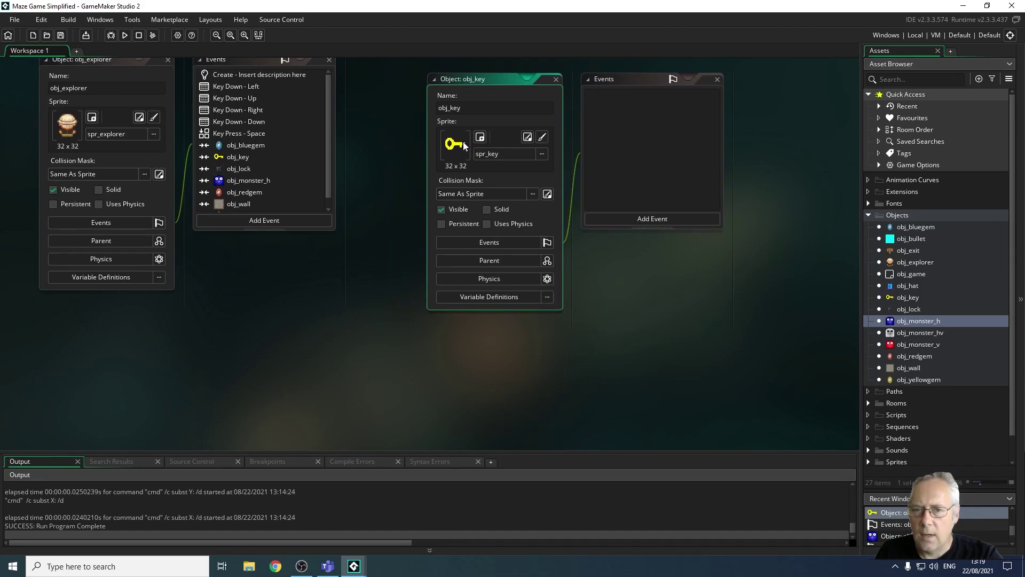
middle_click_drag(502, 132, 441, 341)
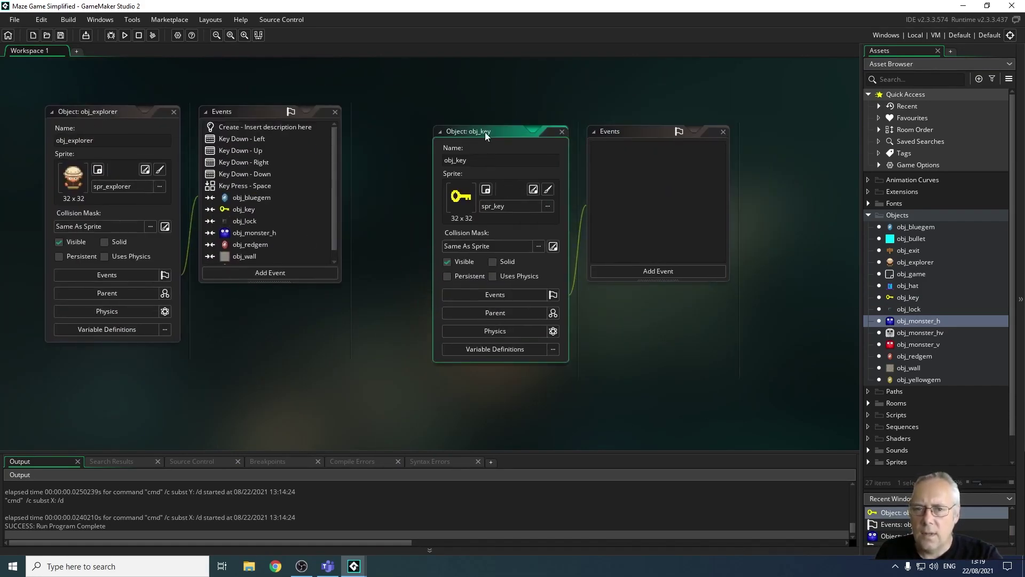
left_click_drag(487, 134, 99, 361)
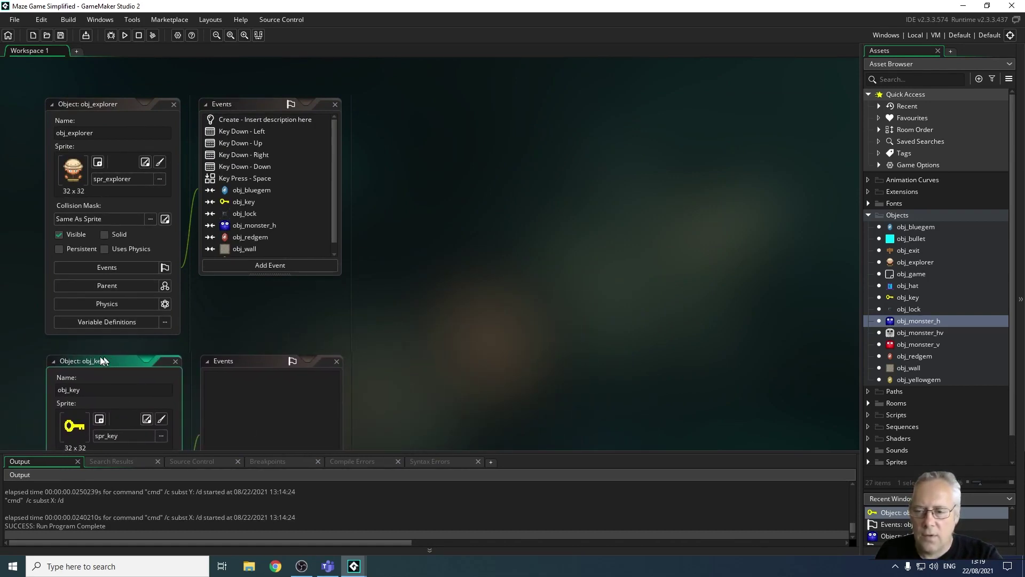
scroll(295, 215, "up", 2, "ctrl")
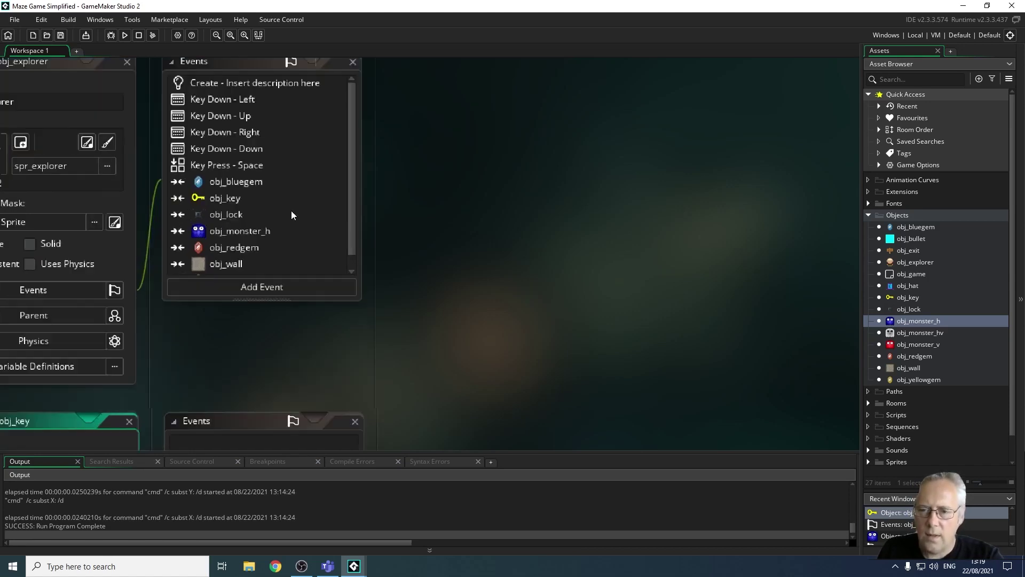
scroll(302, 219, "down", 4, "ctrl")
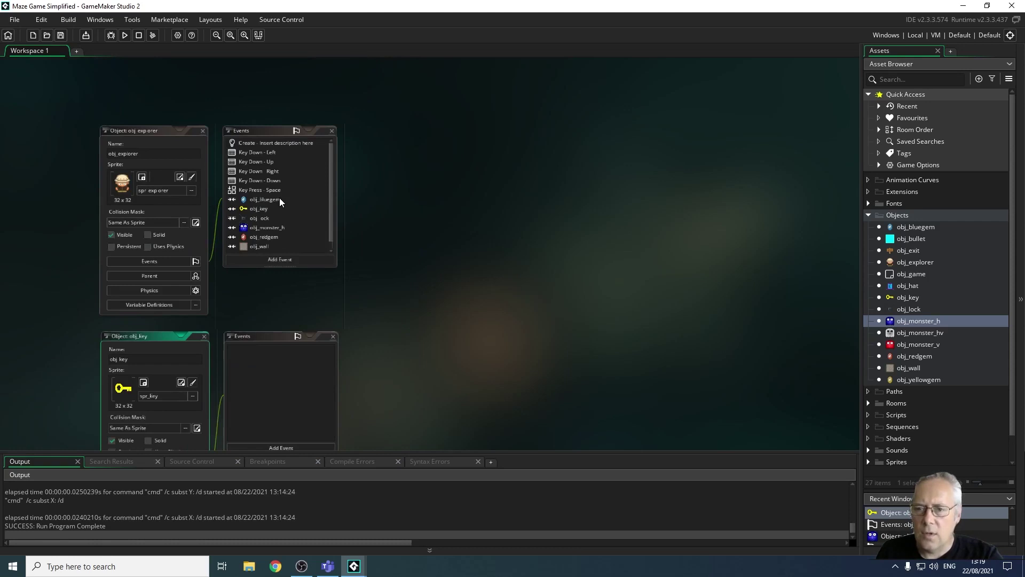
middle_click_drag(280, 201, 225, 152)
scroll(203, 162, "up", 2, "ctrl")
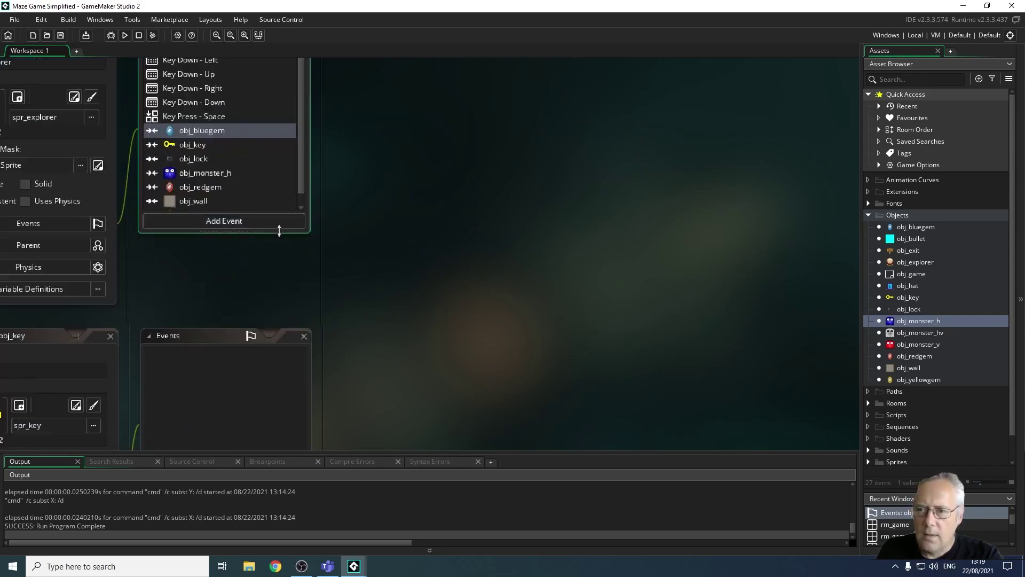
middle_click_drag(276, 182, 353, 242)
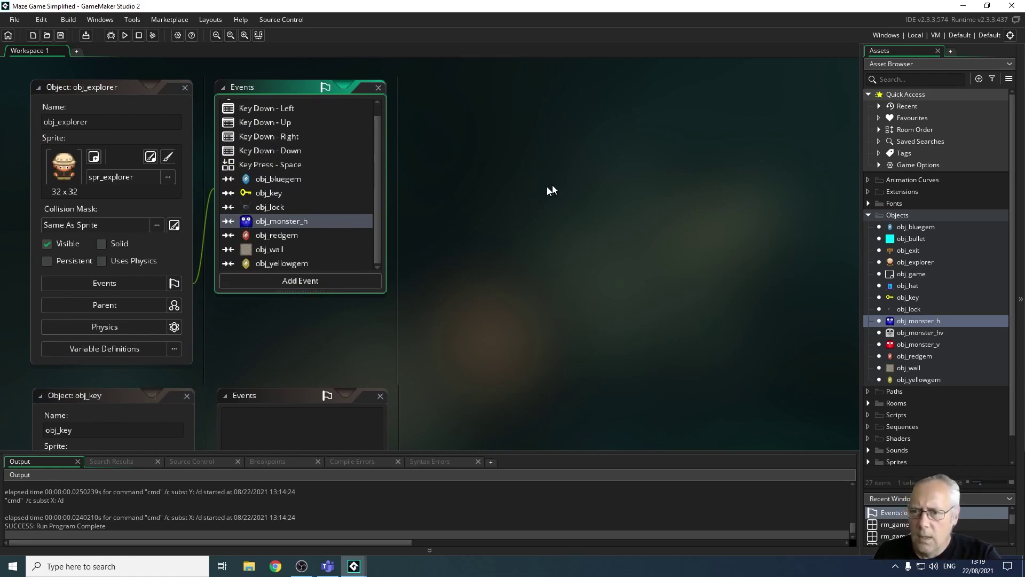
scroll(381, 189, "up", 1)
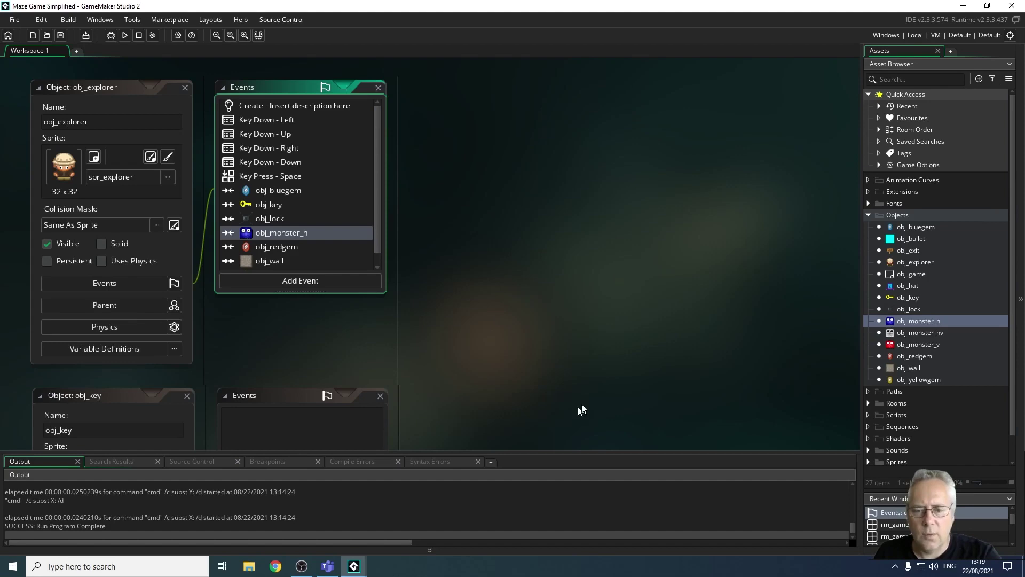
Switch to the Start Page window and begin creating a new project
mouse_move(357, 567)
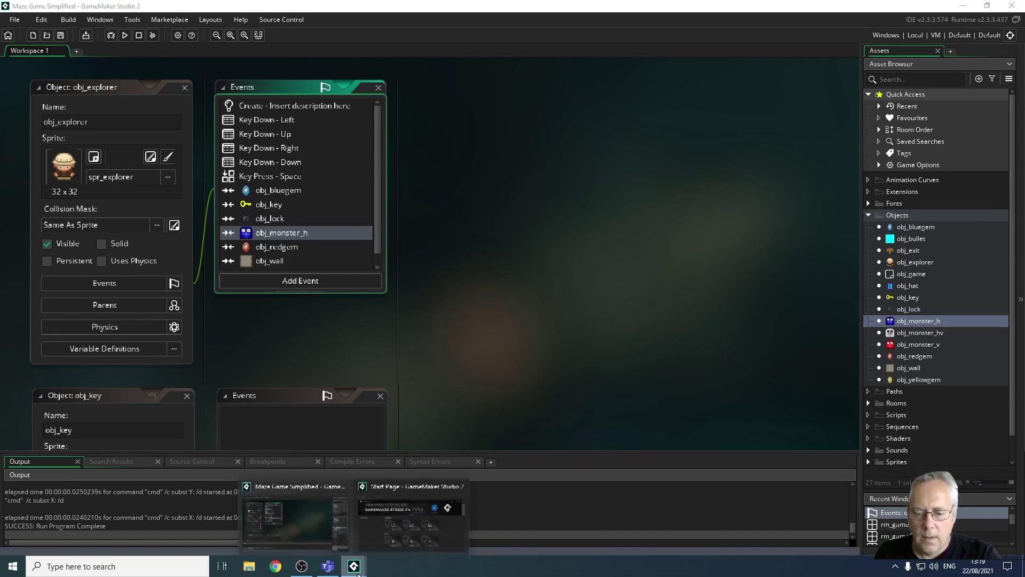
left_click(442, 508)
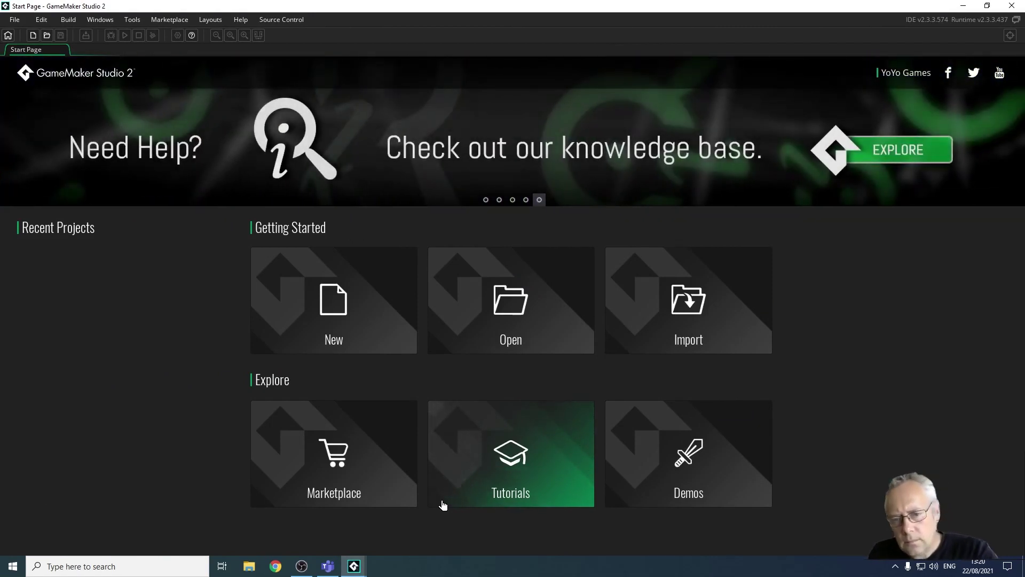
left_click(316, 323)
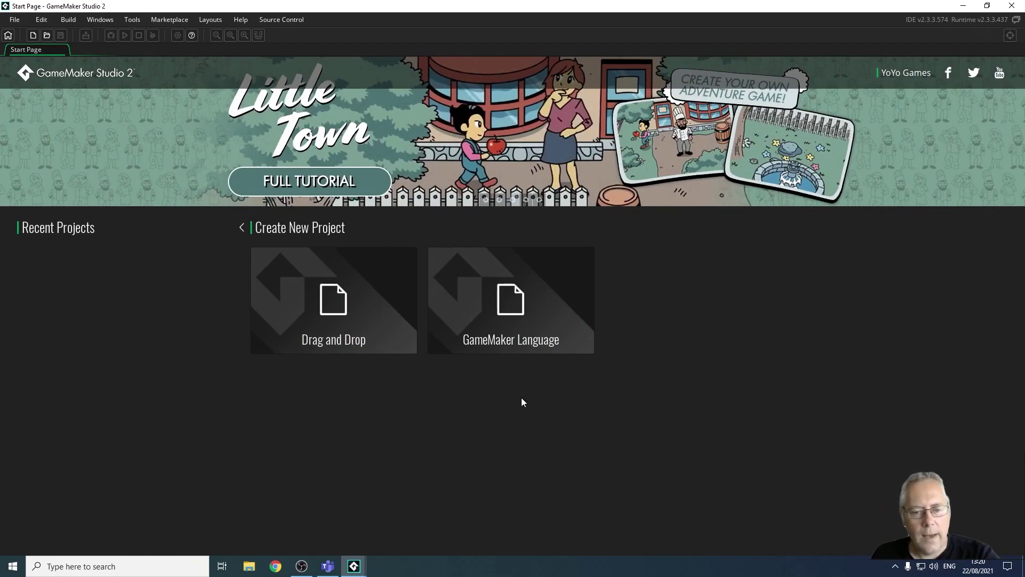
Choose the GameMaker Language template for the new project
left_click(516, 298)
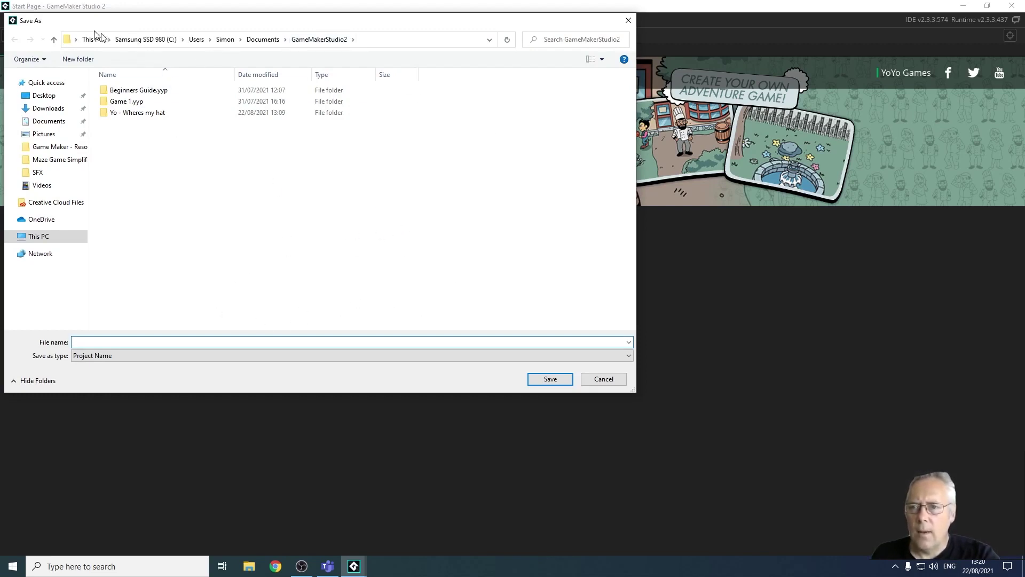
Delete the old 'Yo - Wheres my hat' folder and save the project as 'Yo - Wheres My Hat'
left_click(141, 117)
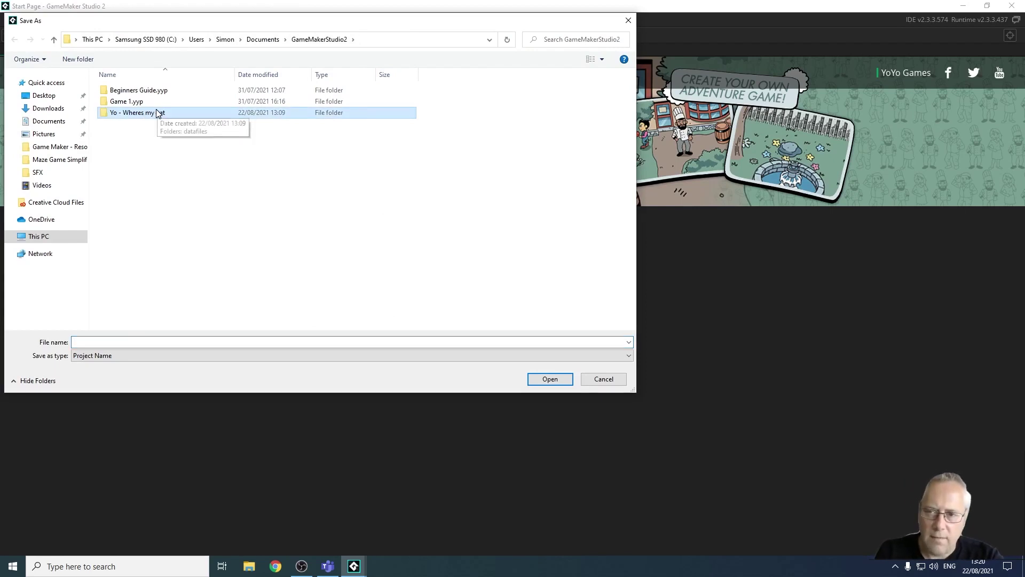
key("Delete")
left_click(155, 342)
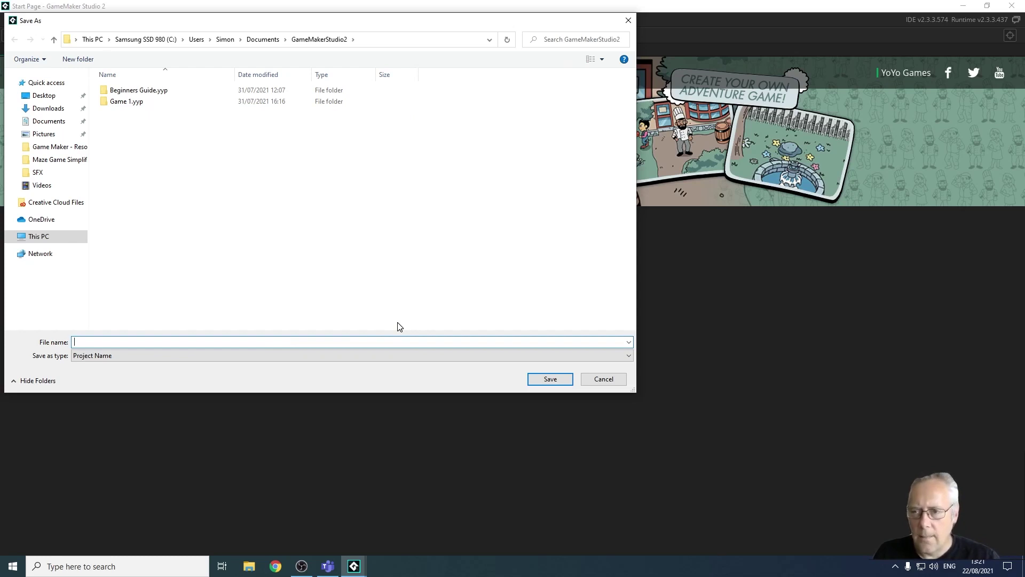
type("Y")
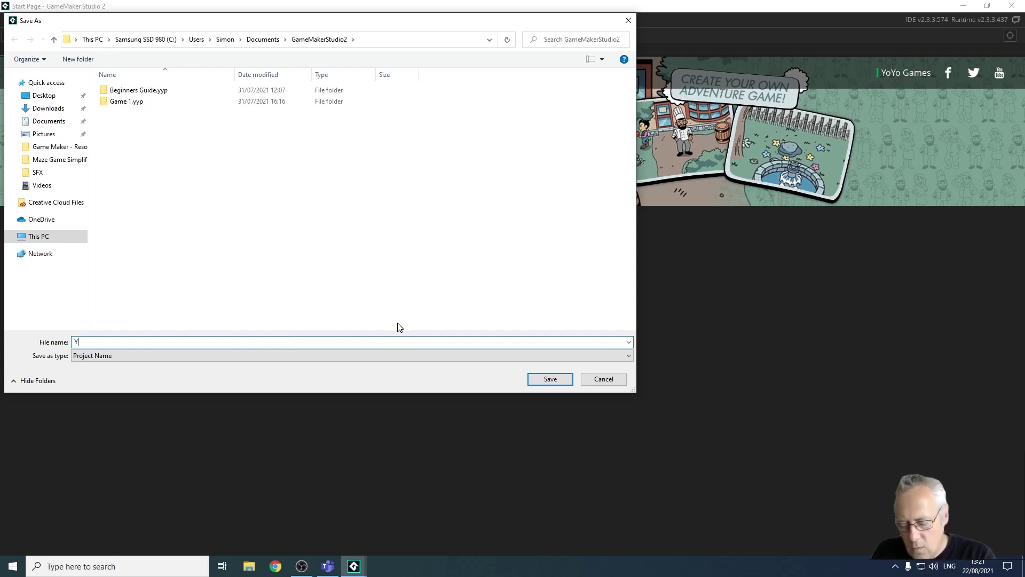
type("o - ")
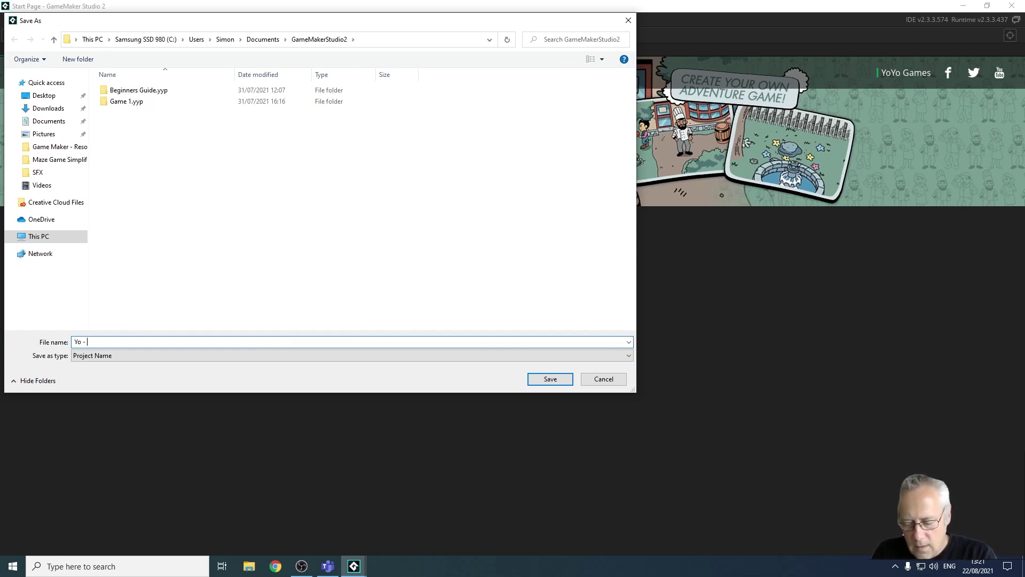
type("Wheres ")
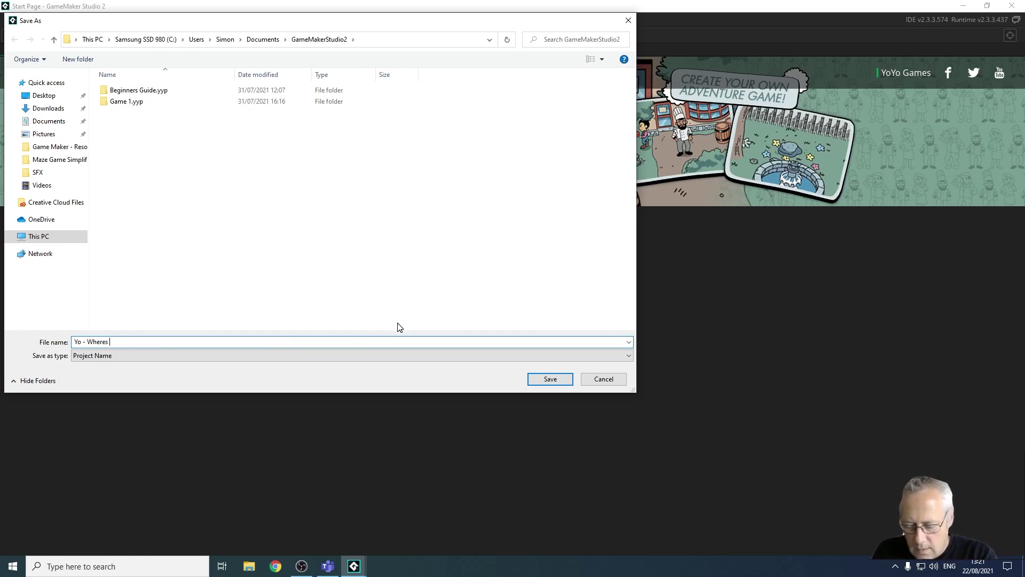
type("My Hat")
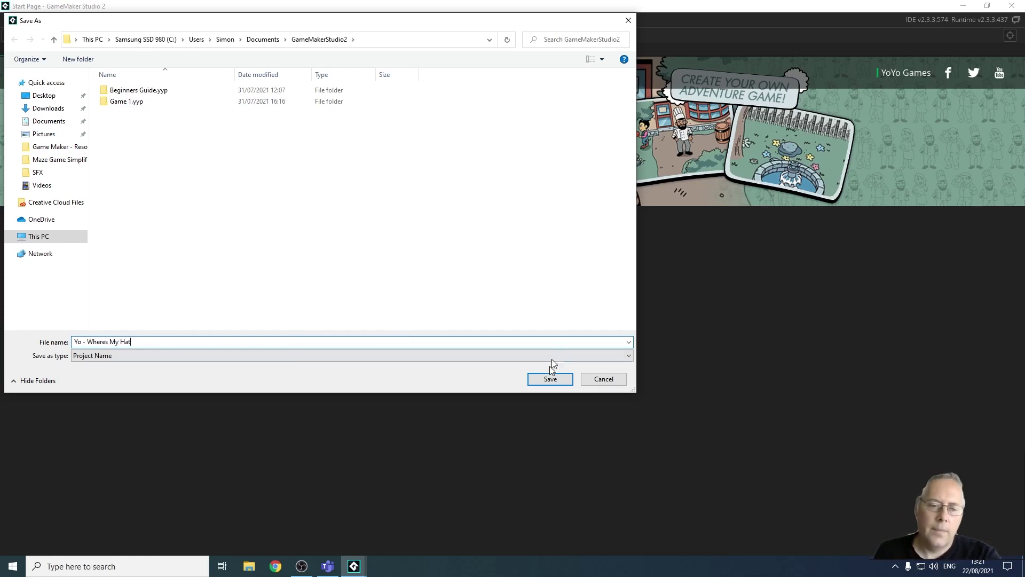
left_click(551, 380)
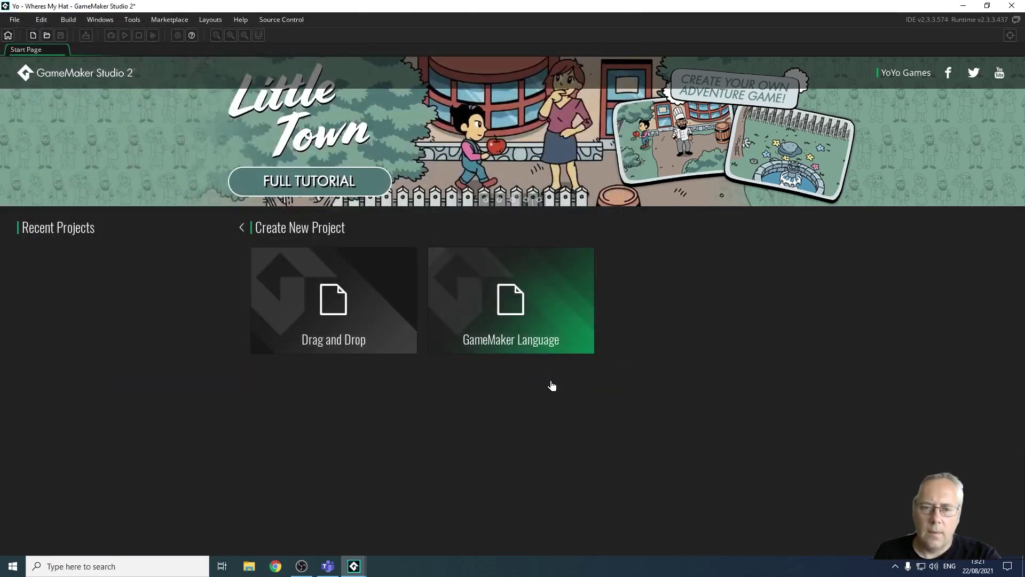